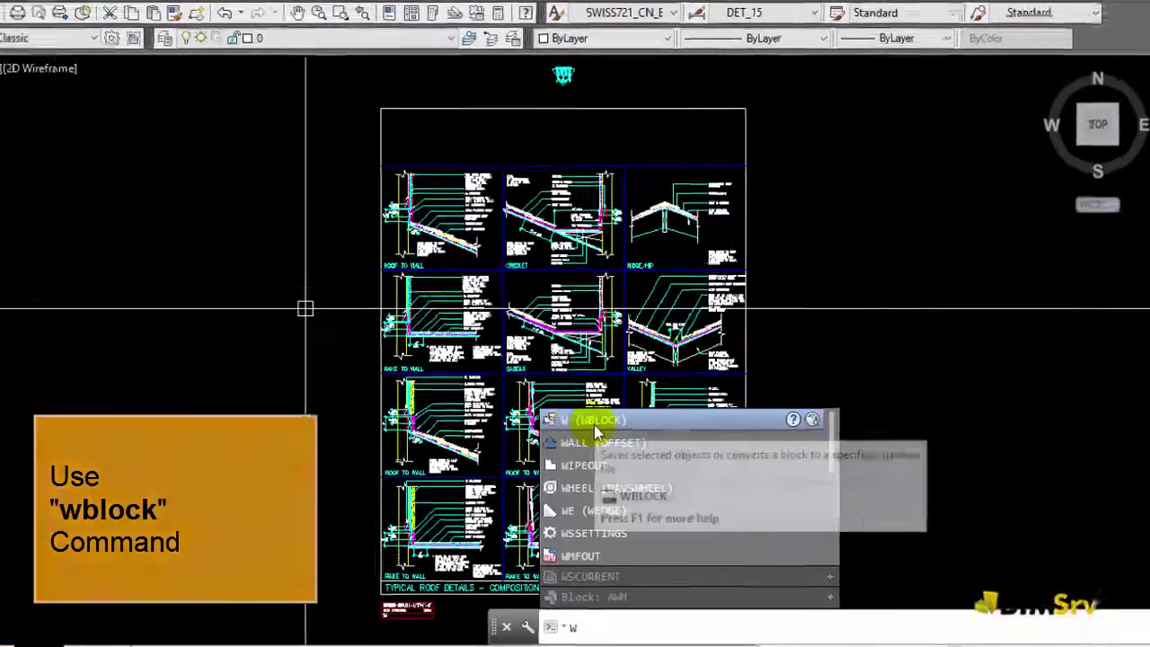
Start a WBLOCK write-block export and begin selecting objects on the roof details sheet.
click(593, 413)
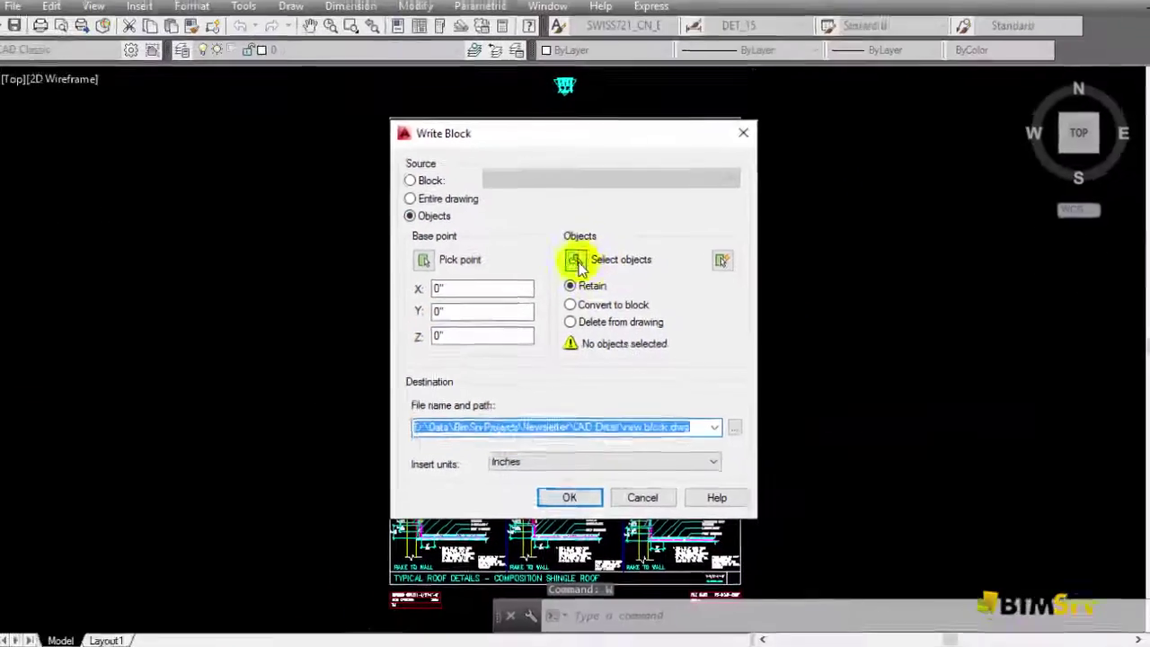
click(569, 241)
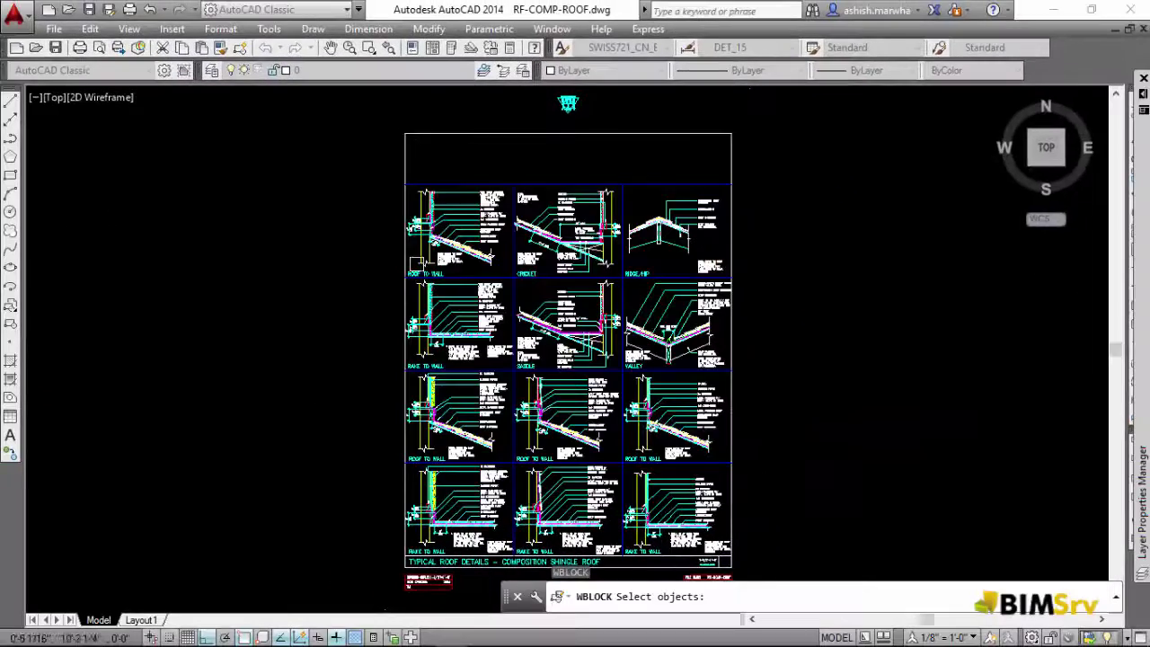
scroll(407, 296, up, 2)
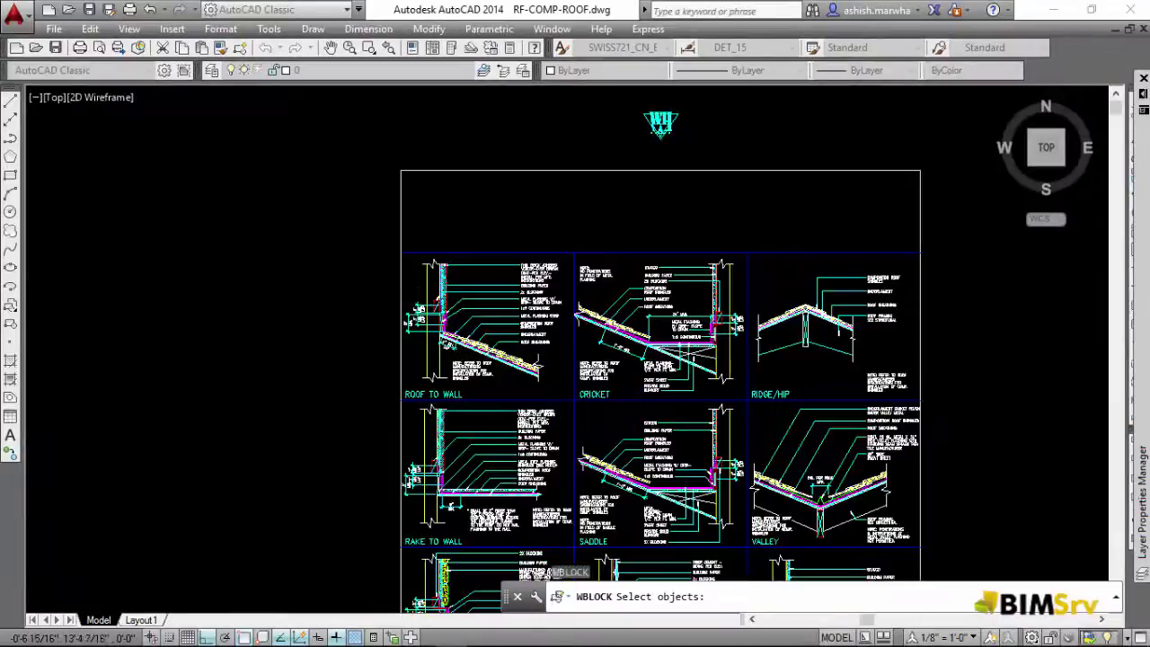
Window-select the 127 objects of the Roof to Wall detail for export.
click(374, 238)
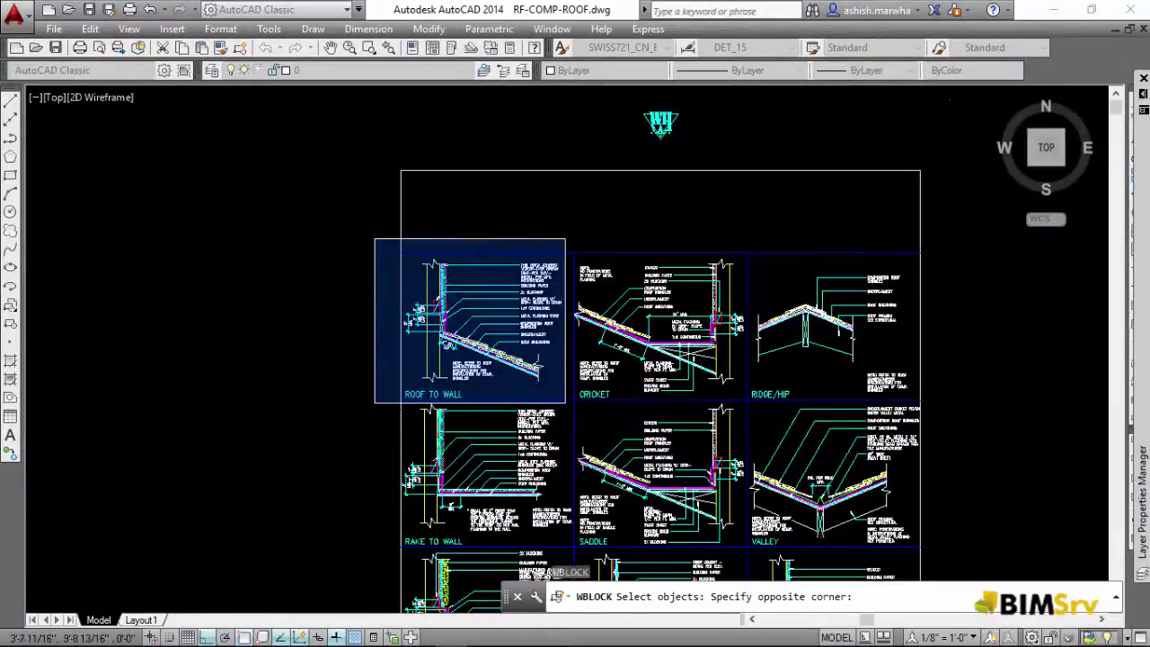
click(566, 403)
key(Return)
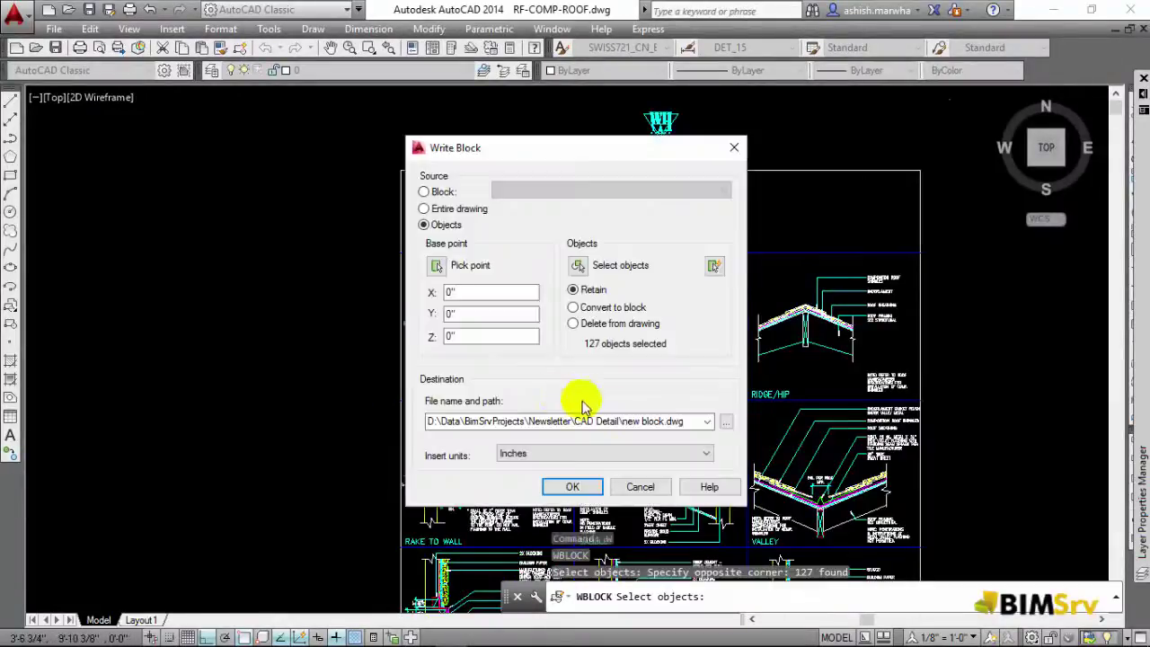
Write them out as CAD Block Detail.dwg in the CAD Detail folder, then zoom extents.
click(726, 421)
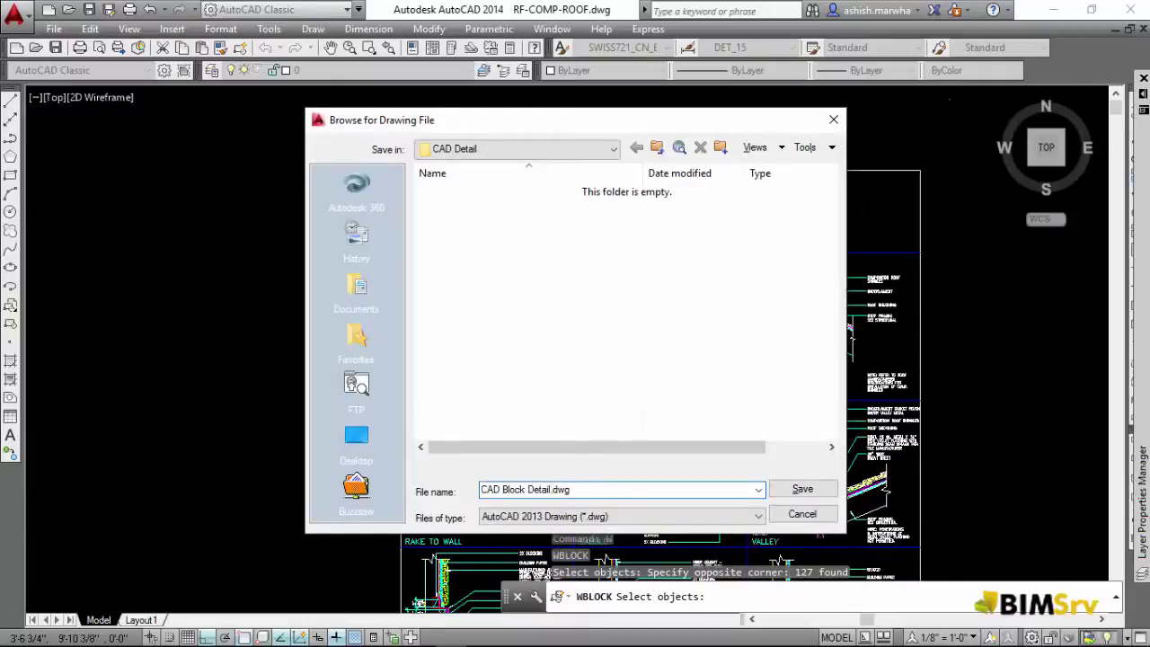
click(805, 491)
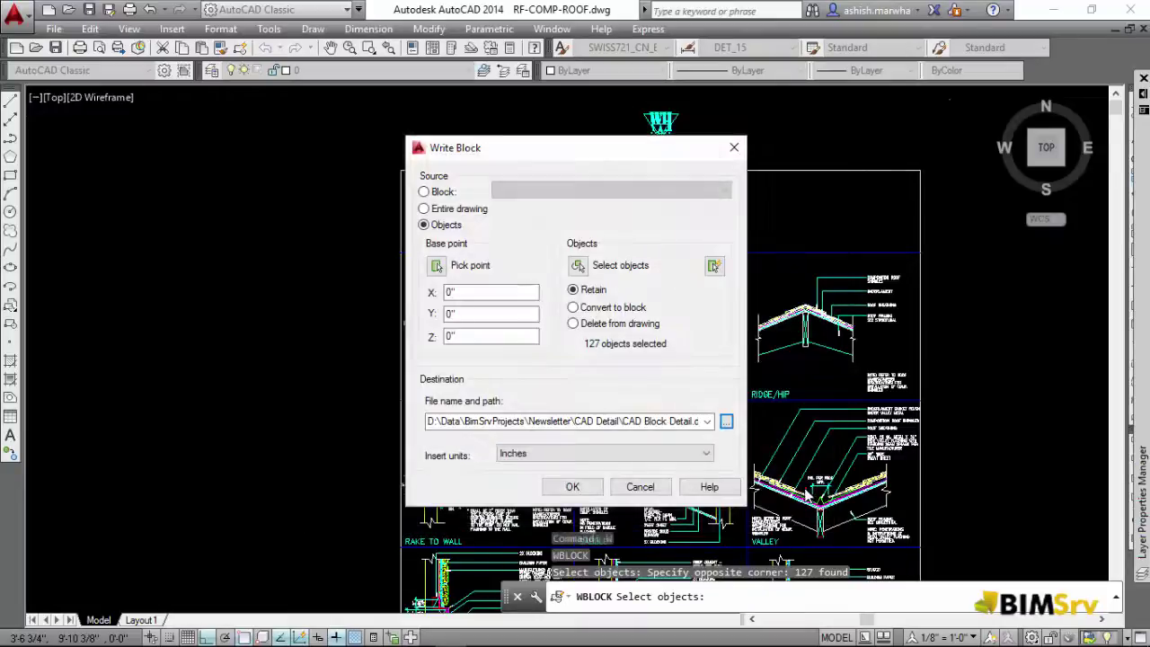
click(576, 493)
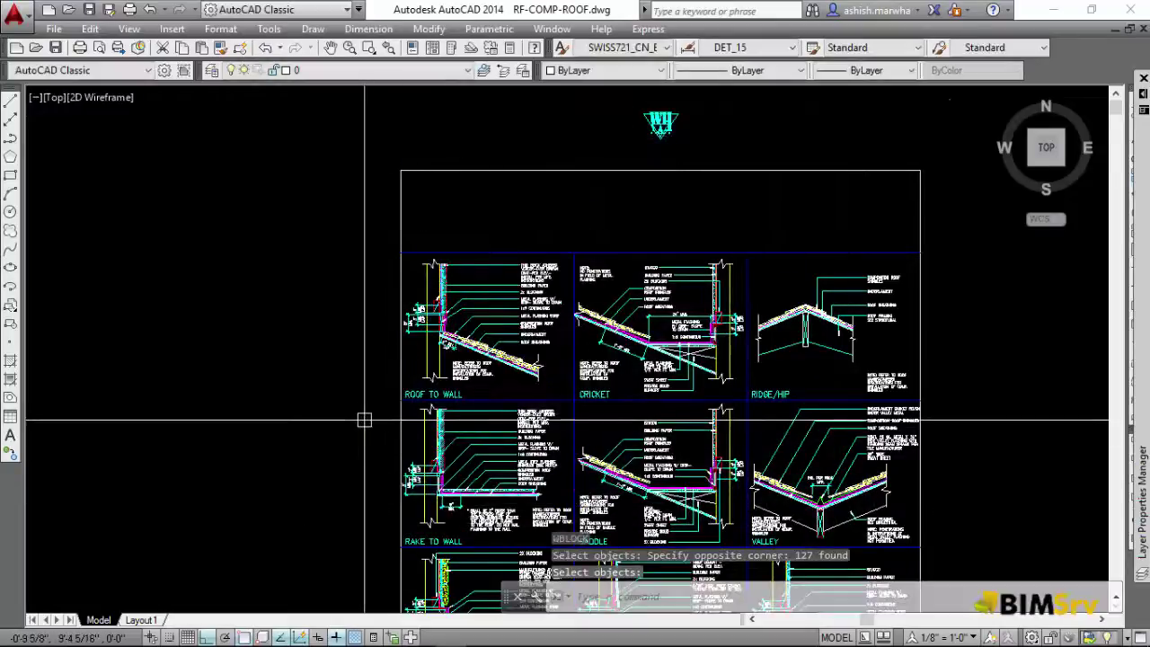
middle_click(364, 420)
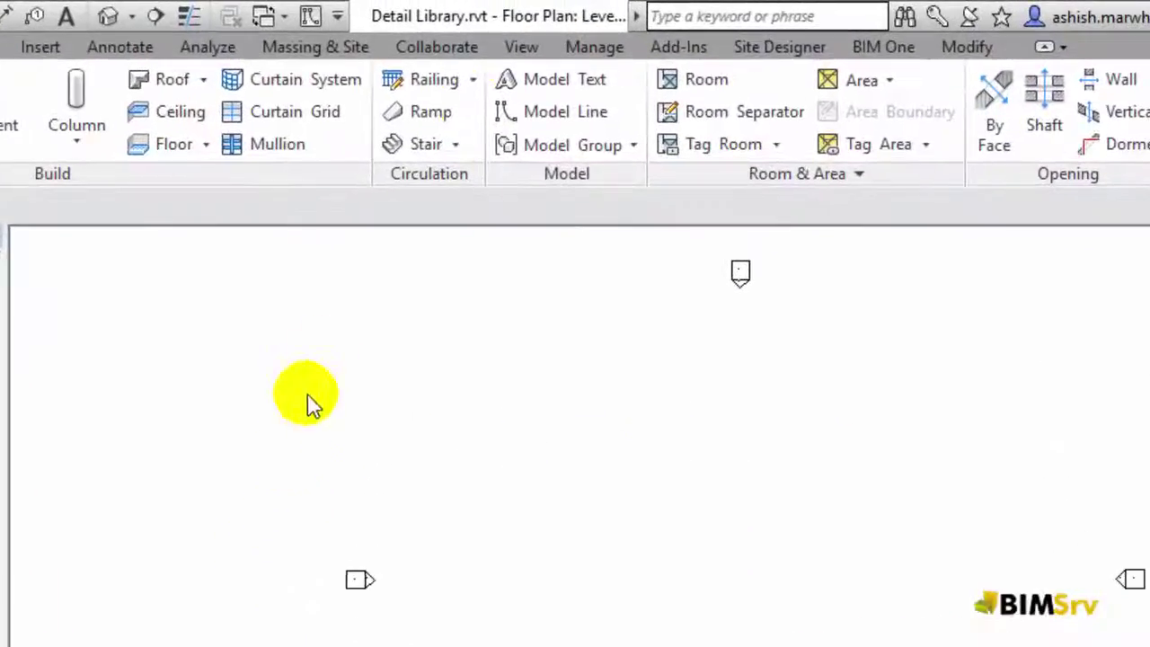
Create a drafting view named Roof to Wall Detail at 3" = 1'-0" scale.
click(518, 51)
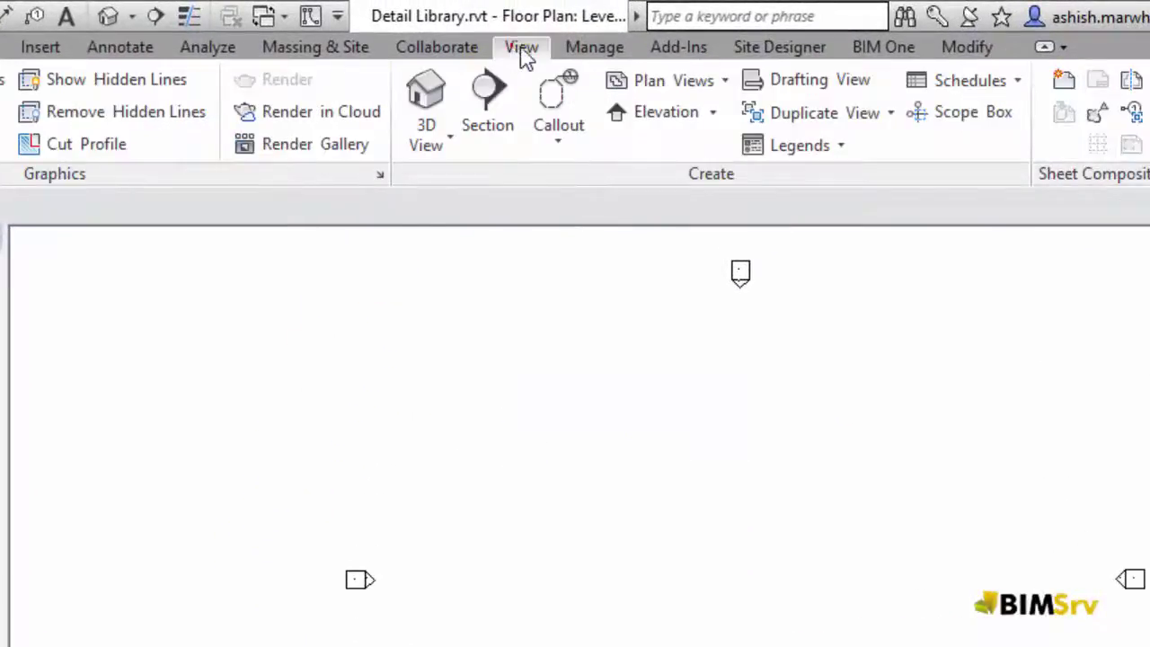
click(814, 88)
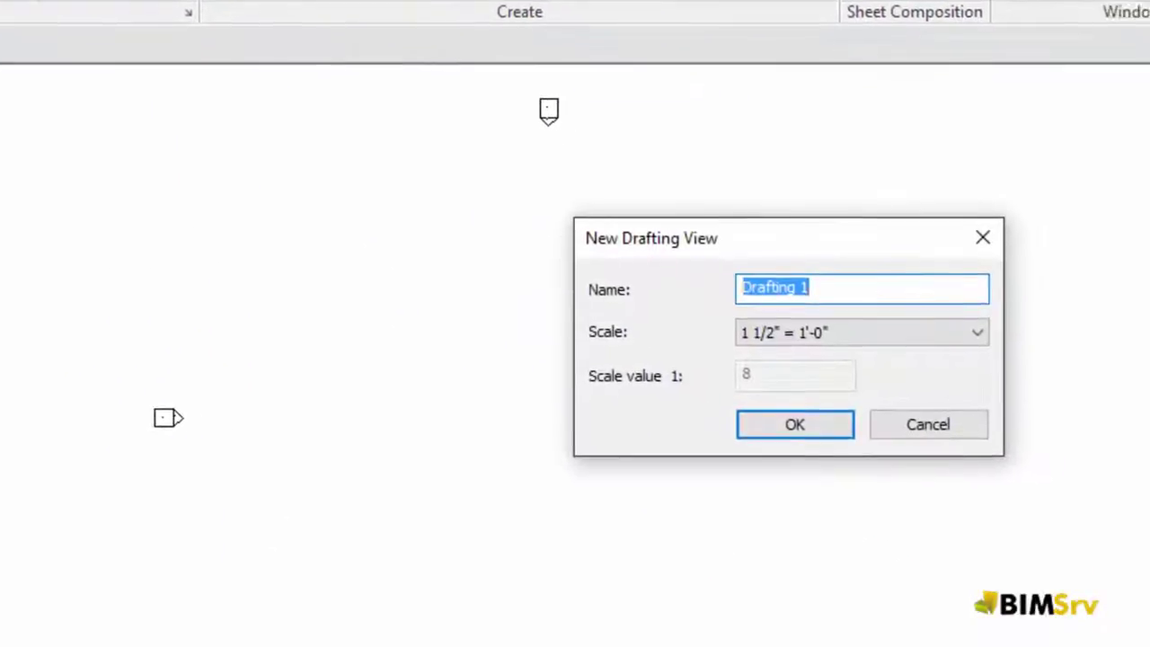
text(Roof to Wall Detail)
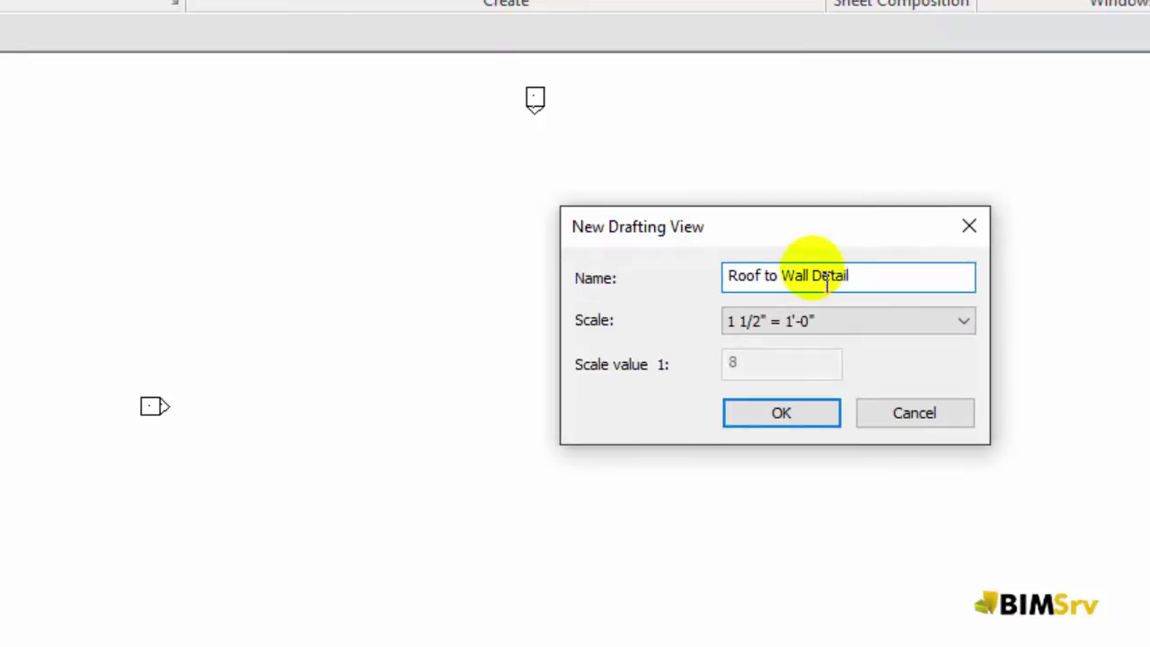
click(933, 324)
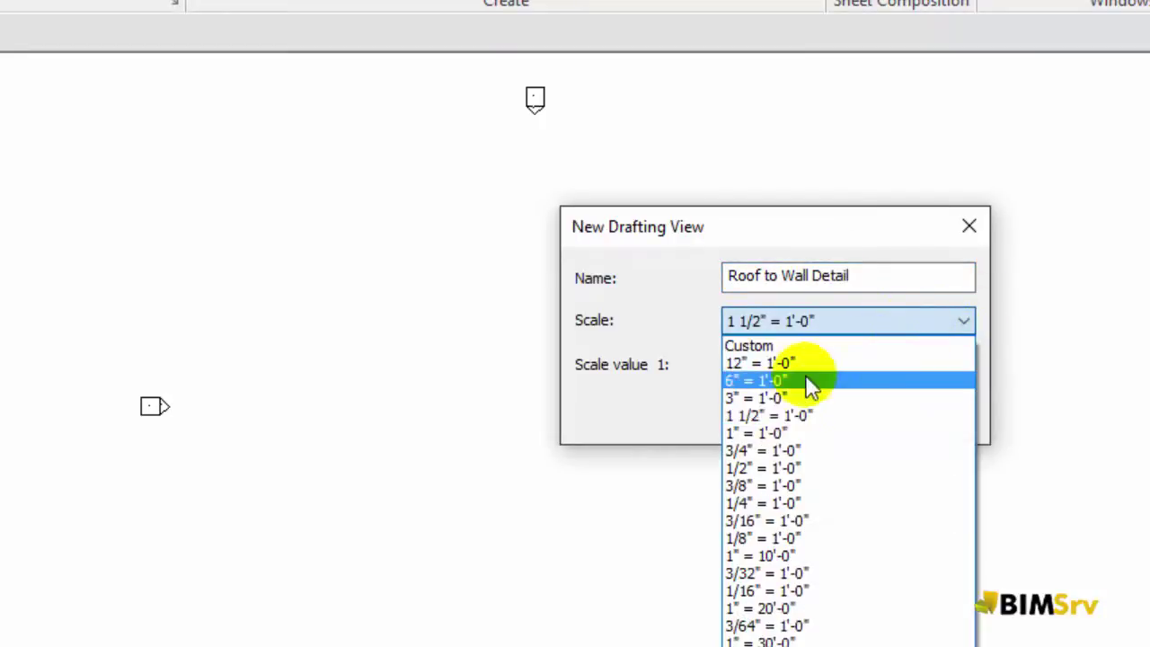
click(762, 400)
click(765, 415)
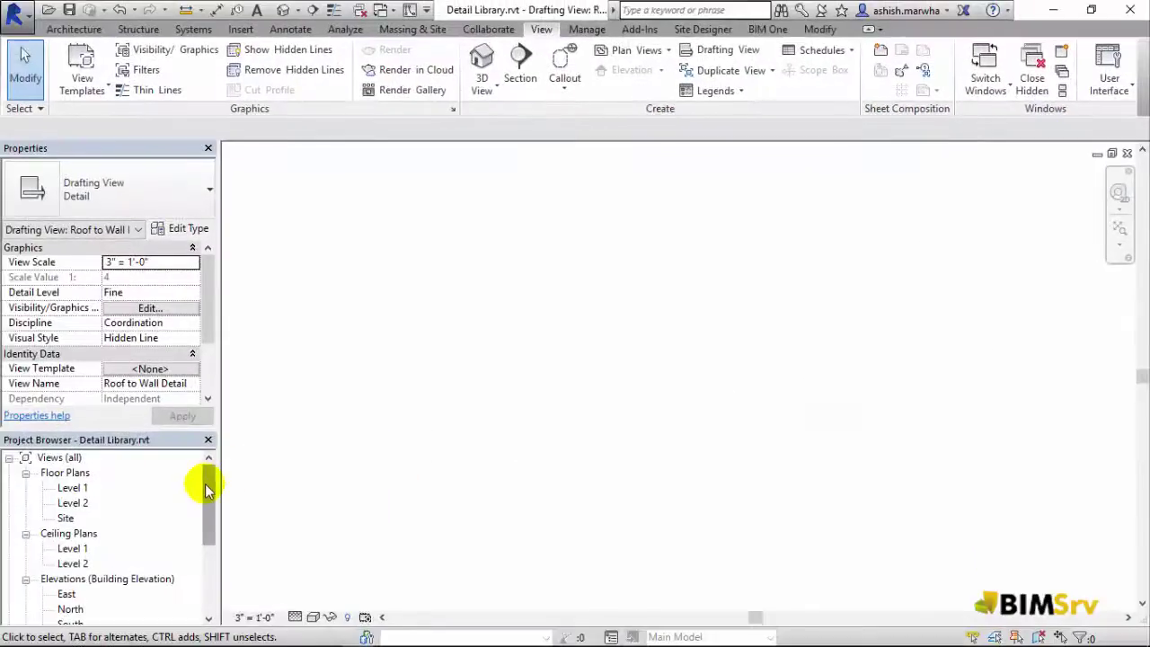
Reveal Roof to Wall Detail, check import line weights, and choose CAD Block Detail.dwg to import.
drag(205, 483, 204, 559)
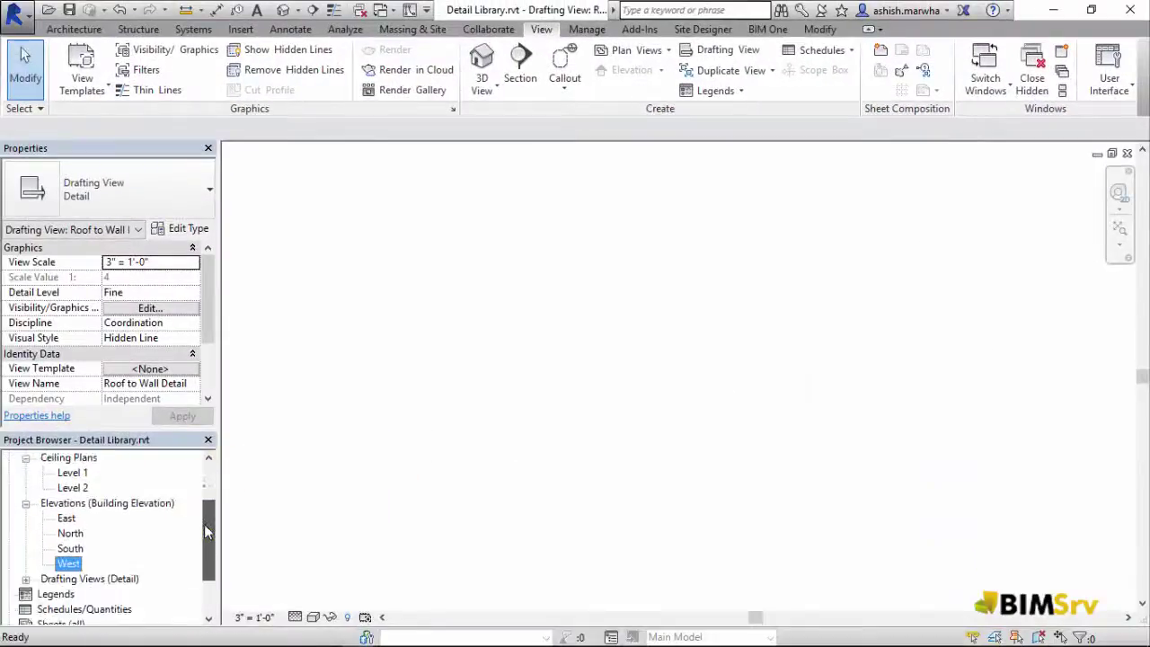
click(26, 519)
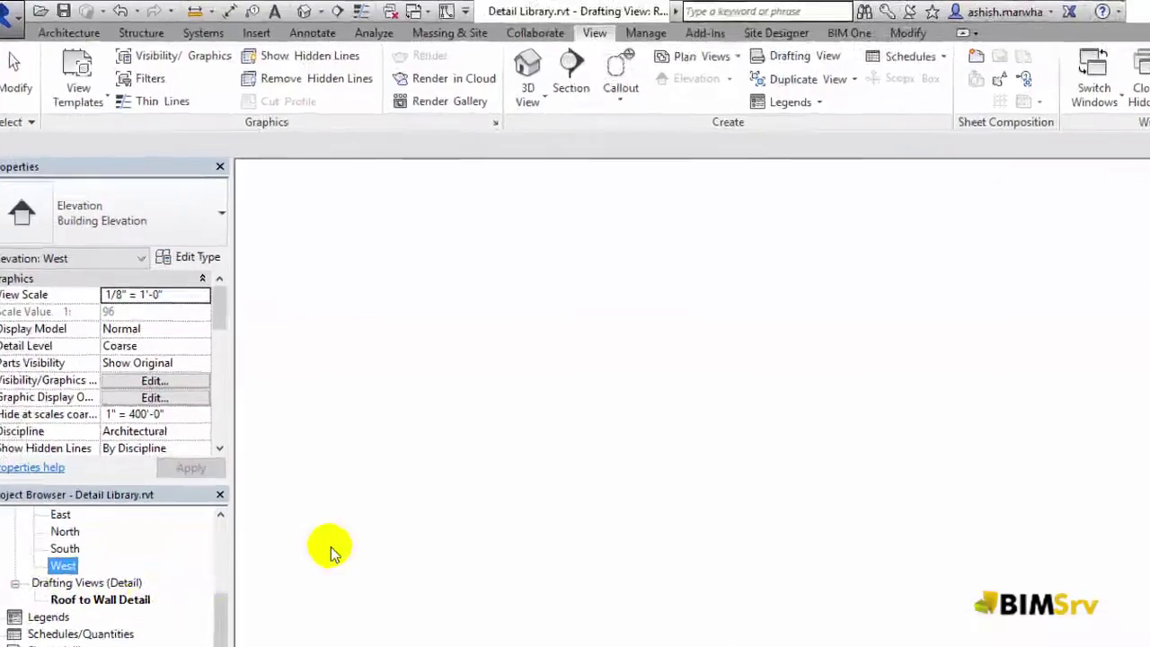
click(289, 45)
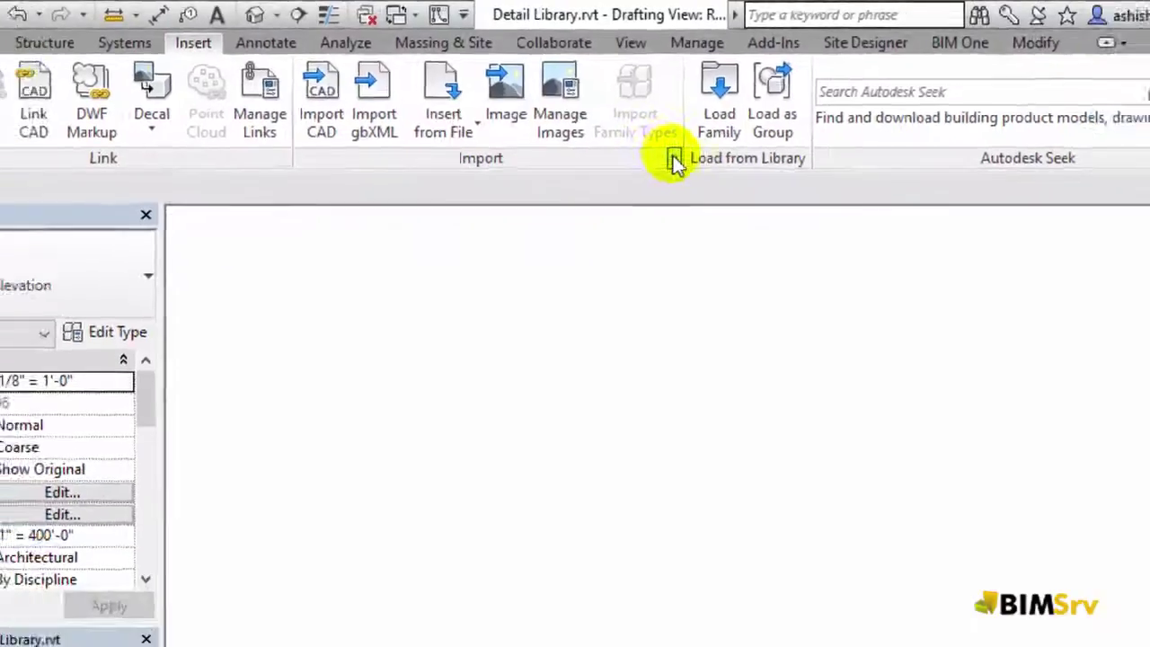
click(695, 179)
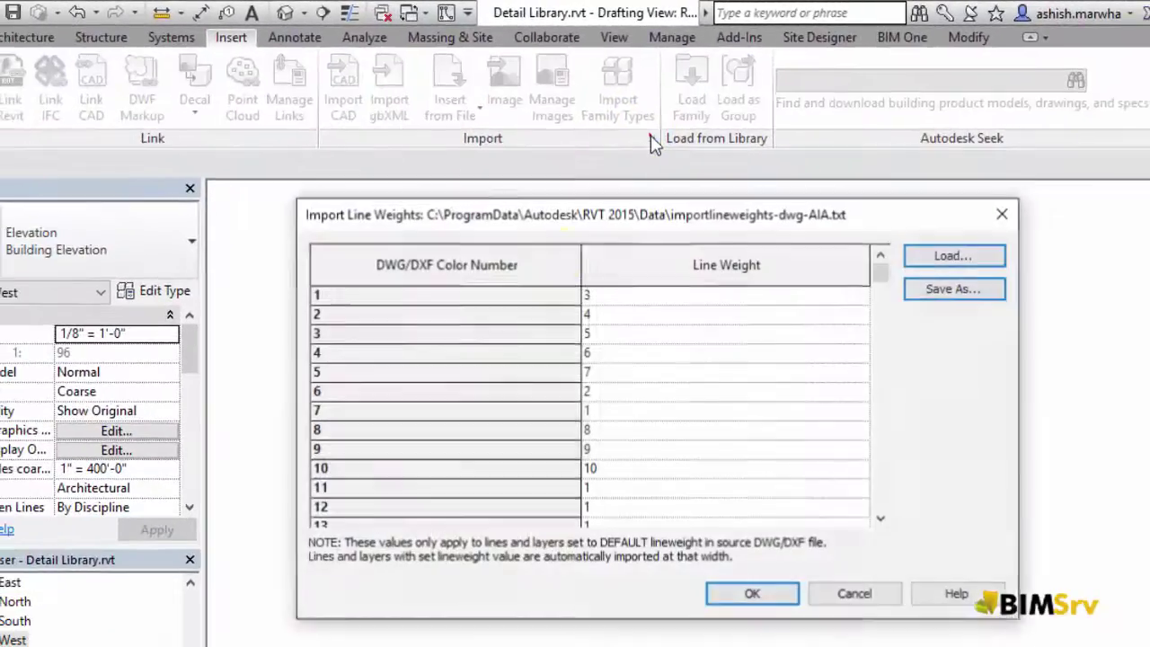
click(743, 596)
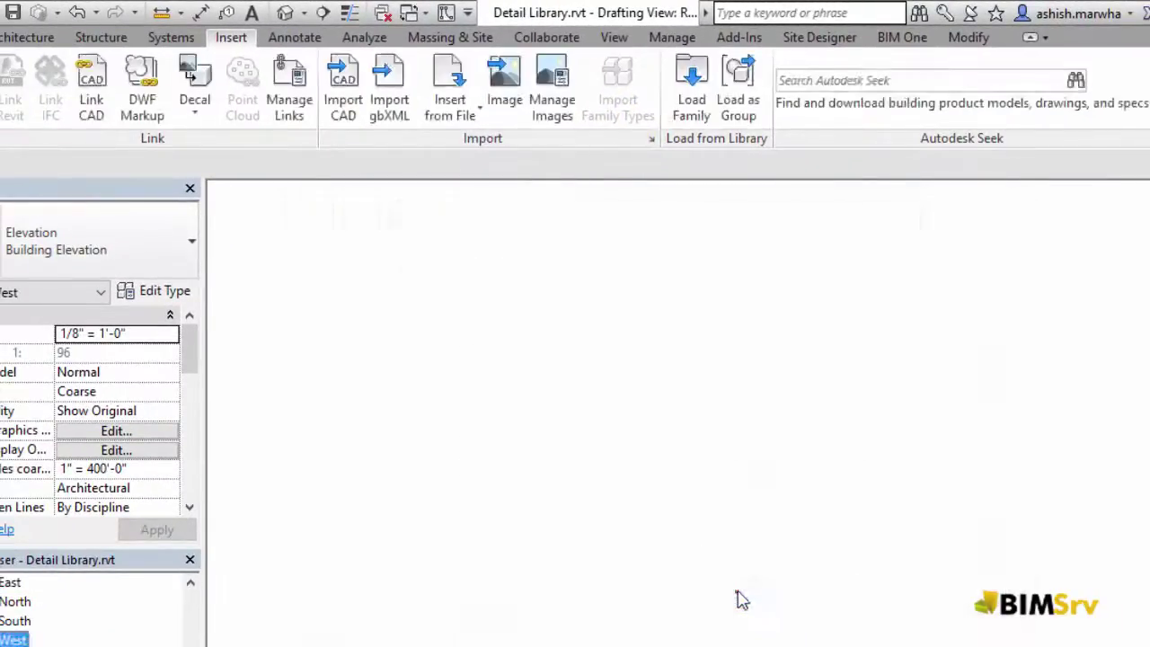
click(305, 133)
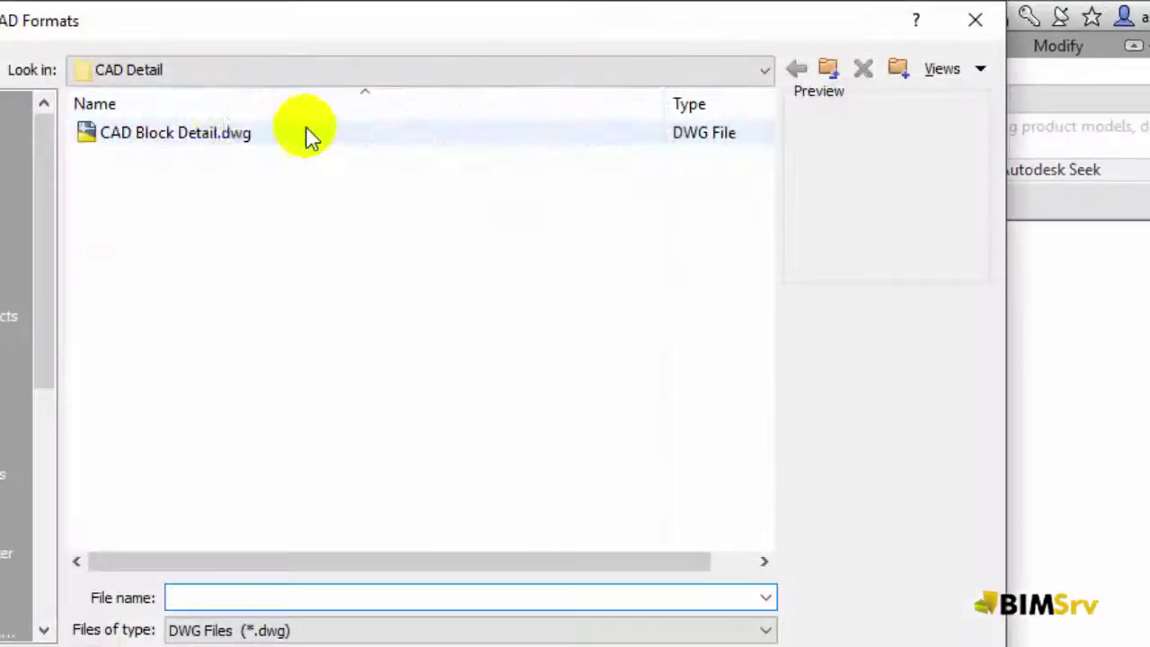
click(155, 137)
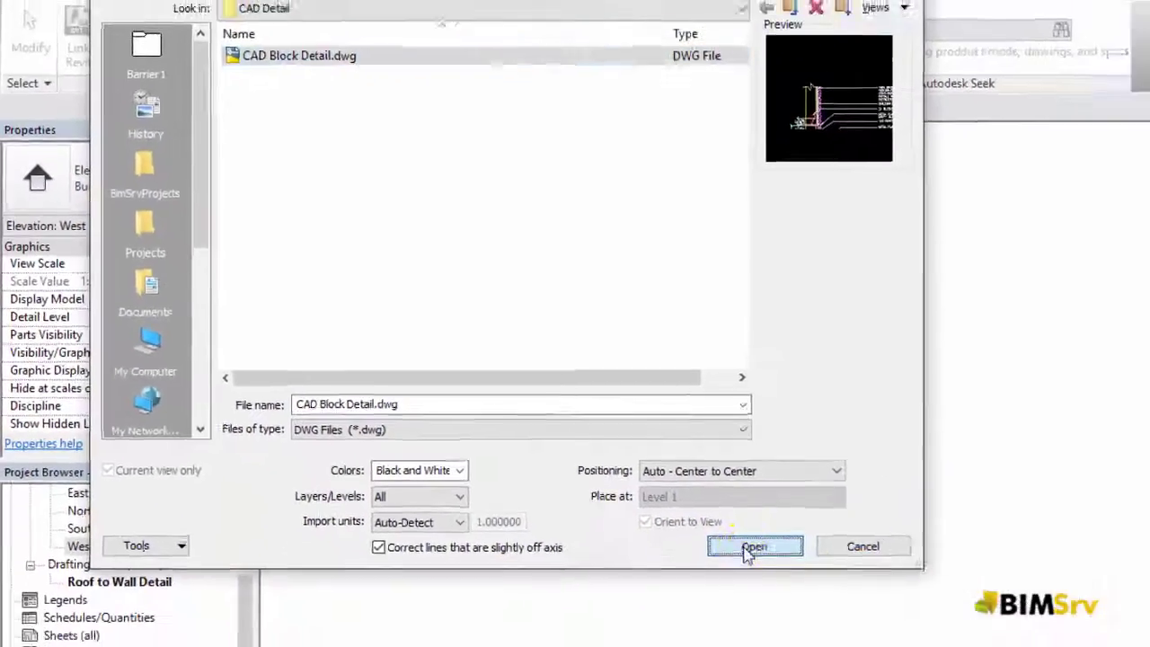
click(746, 547)
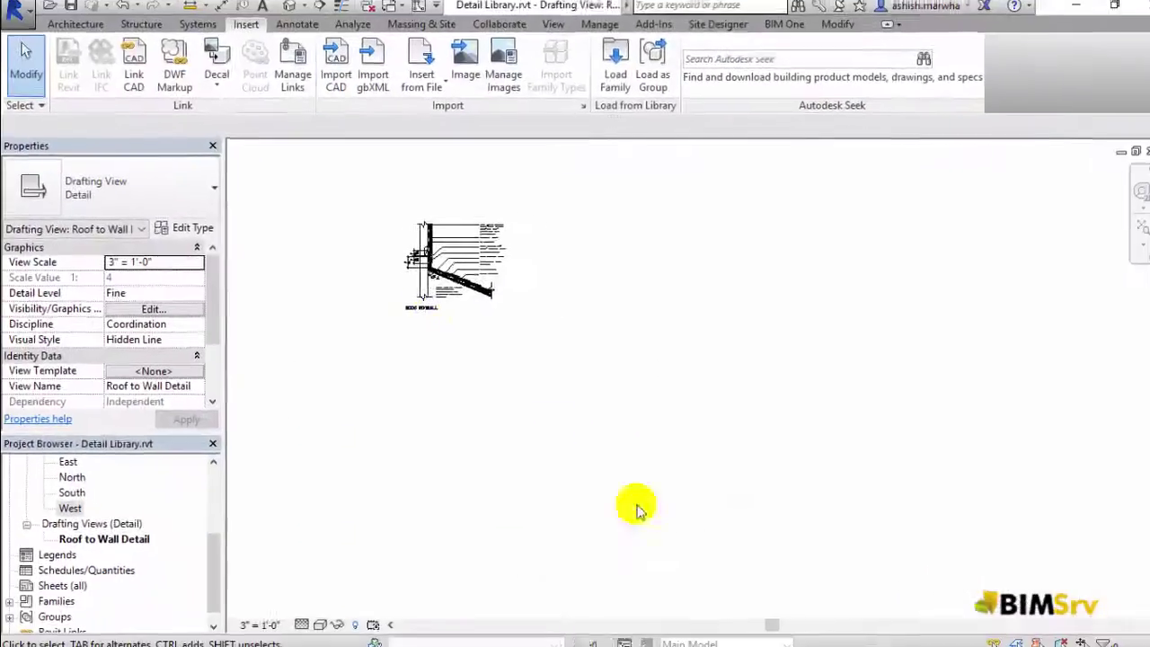
scroll(384, 277, up, 2)
scroll(443, 194, up, 3)
scroll(444, 190, up, 3)
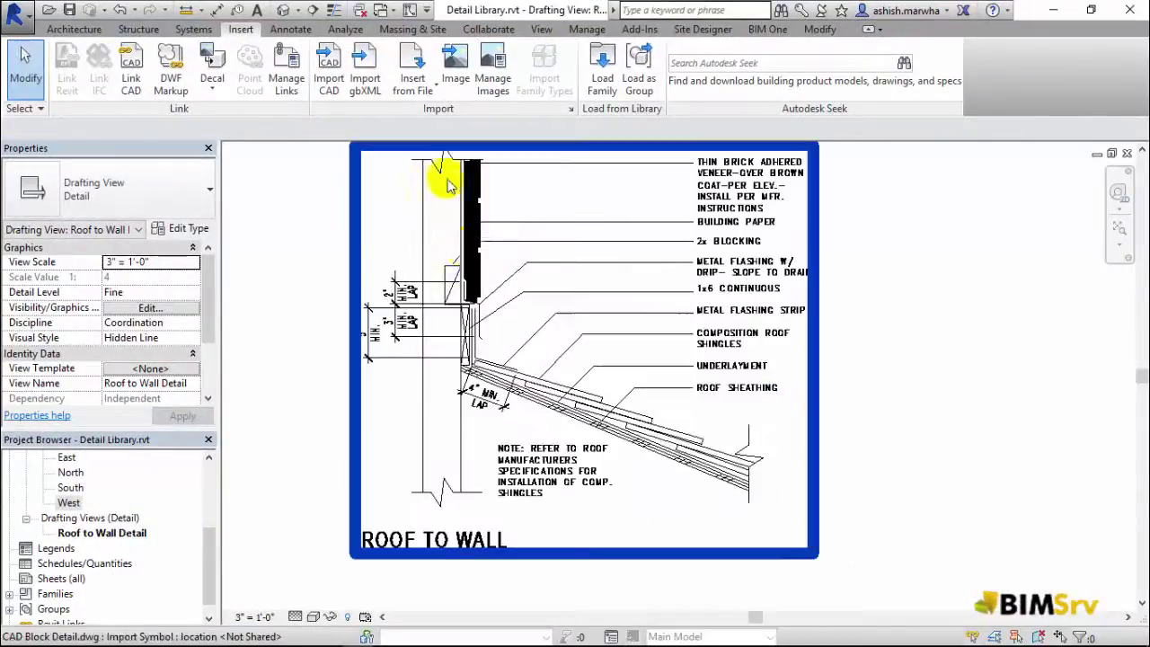
scroll(475, 268, up, 3)
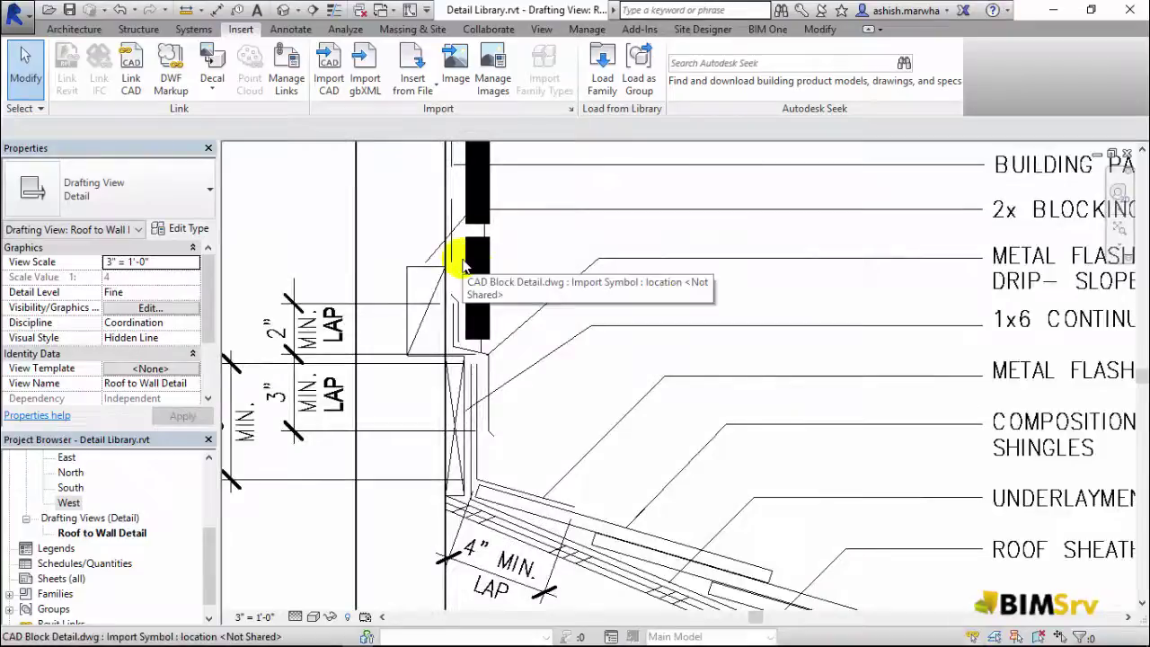
mouse_move(458, 254)
middle_down()
mouse_move(496, 338)
mouse_move(476, 418)
middle_up()
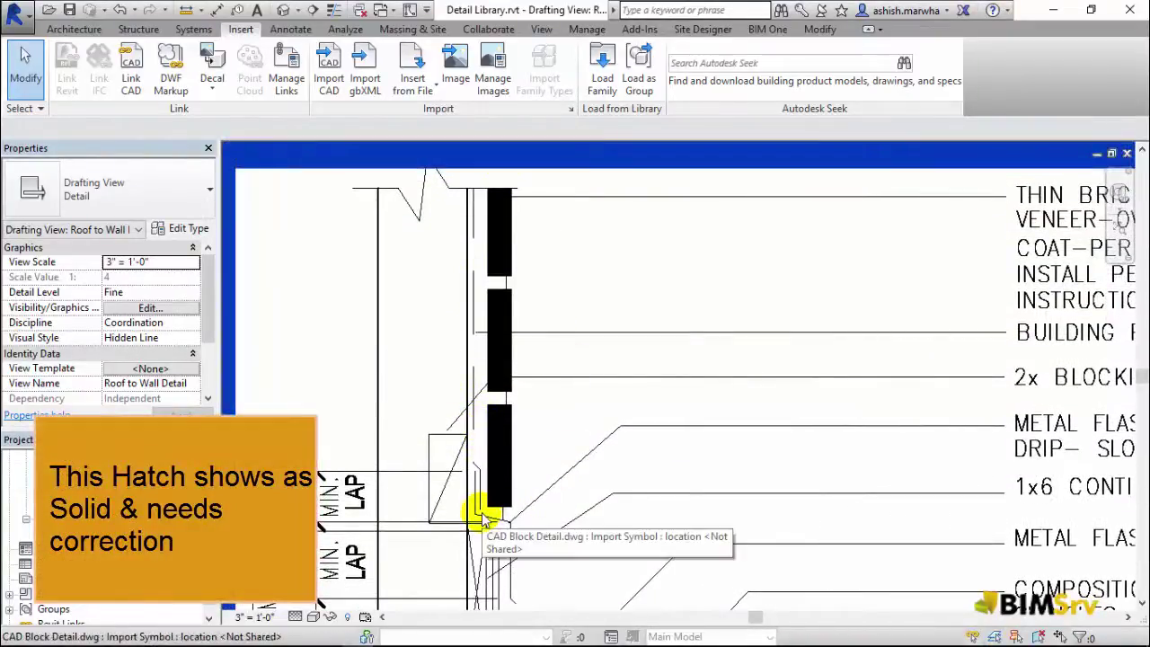
scroll(483, 513, up, 3)
scroll(474, 264, up, 2)
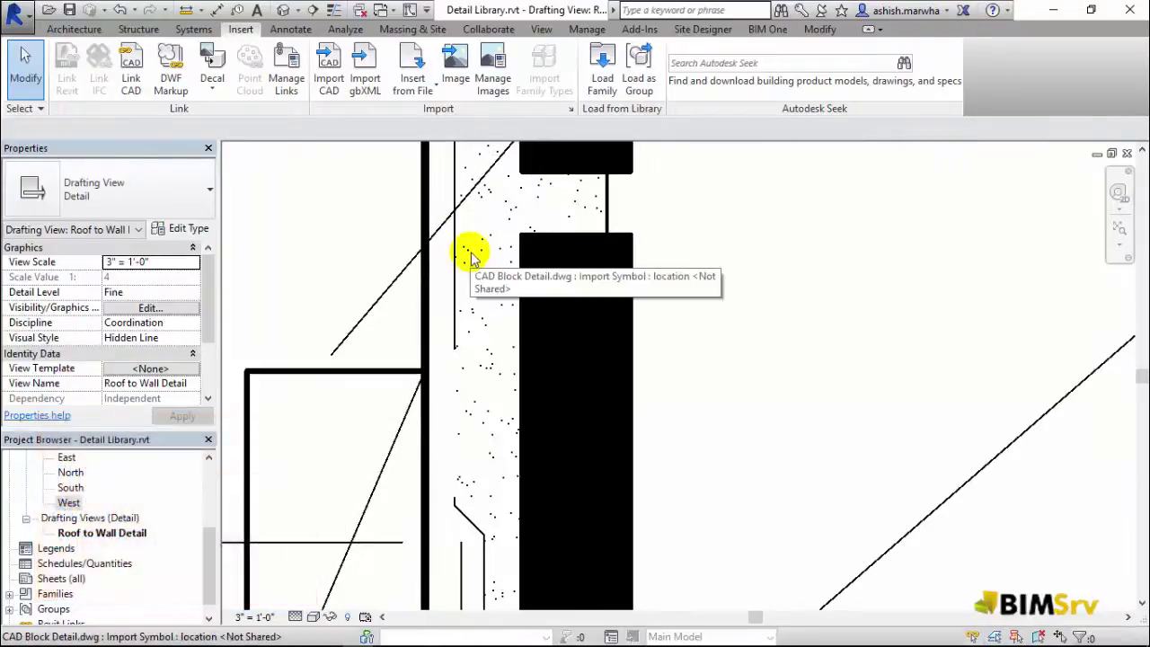
middle_drag(713, 462, 651, 363)
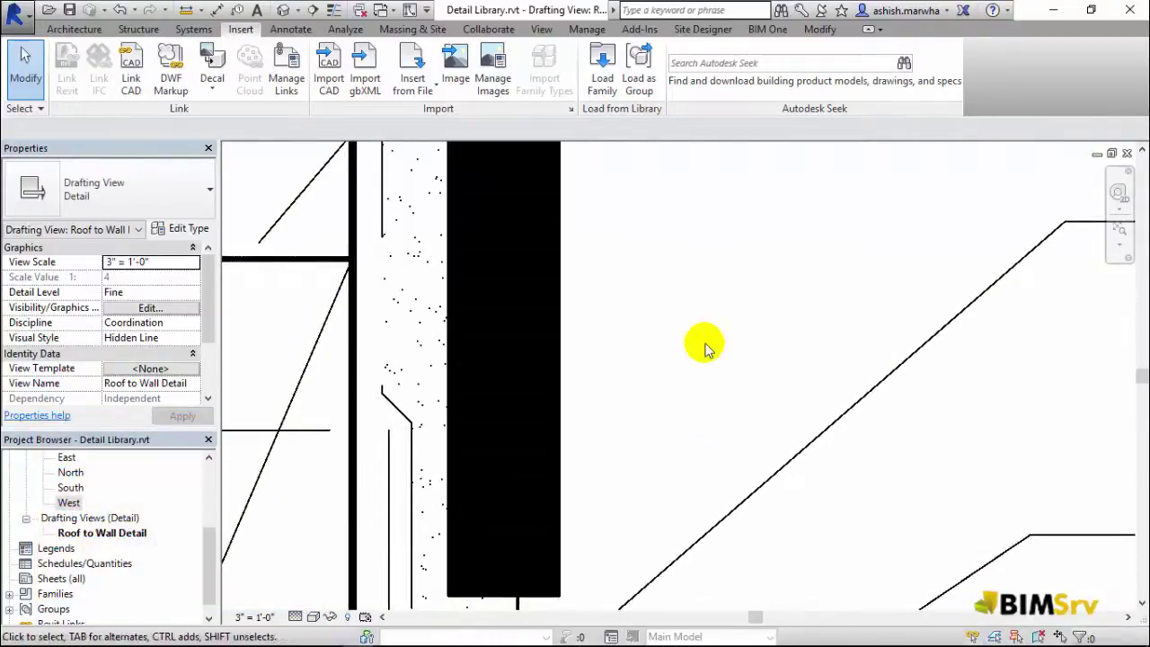
click(1121, 232)
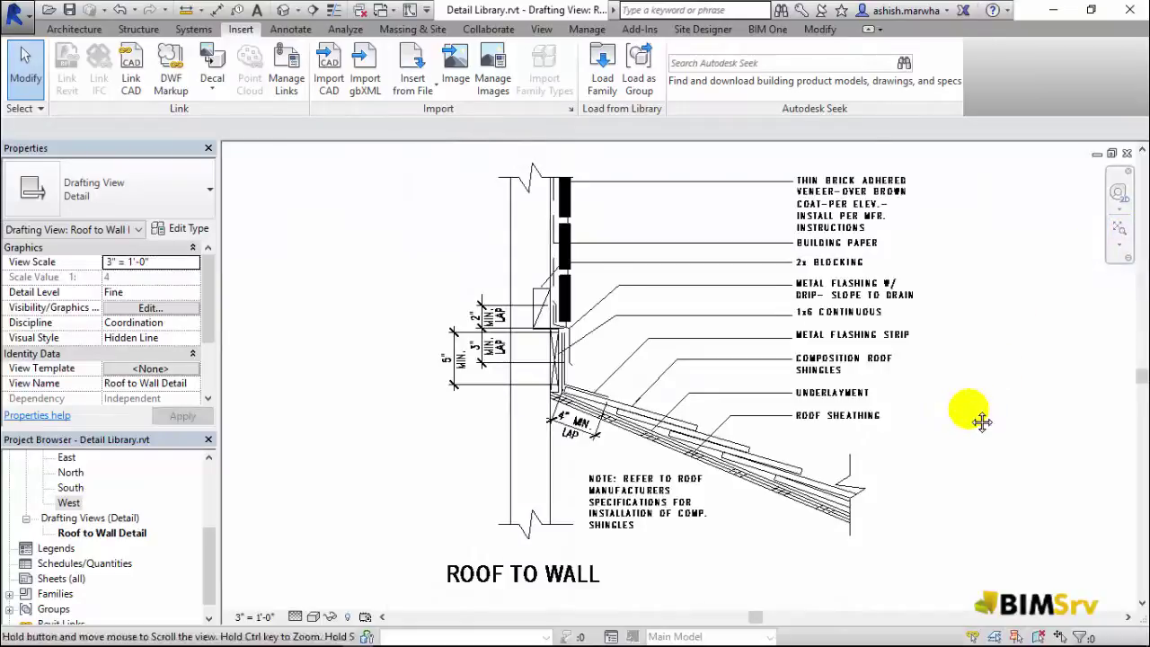
middle_drag(981, 423, 969, 419)
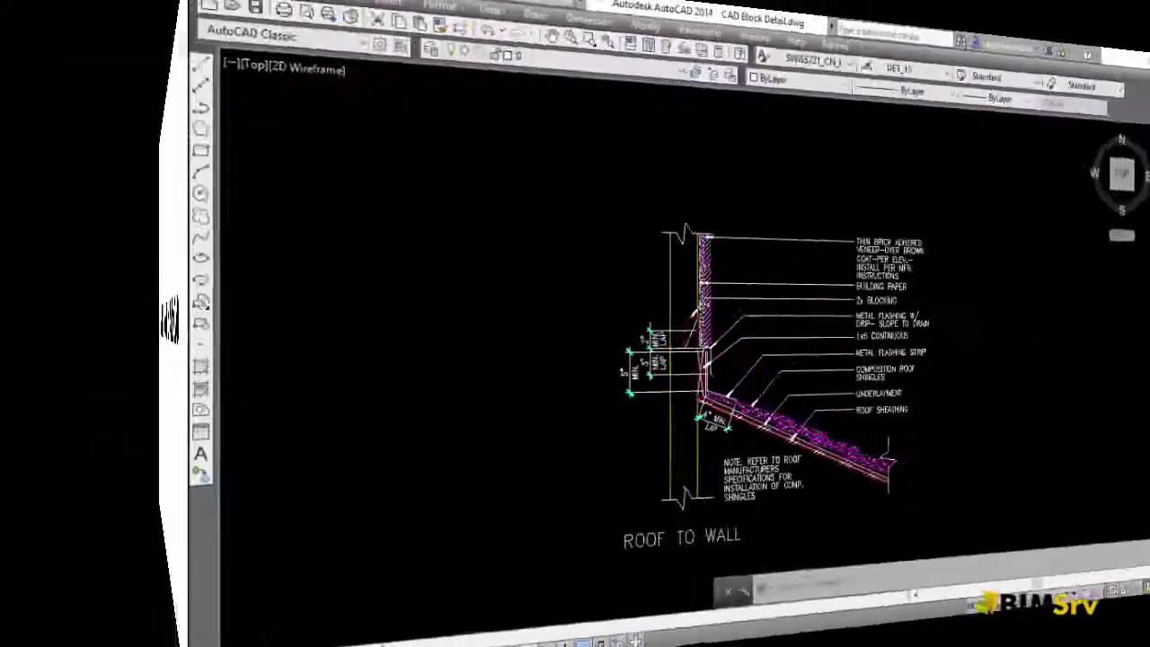
Change the brick veneer hatch scale from 3 to 5 with Hatch Edit.
scroll(475, 326, up, 2)
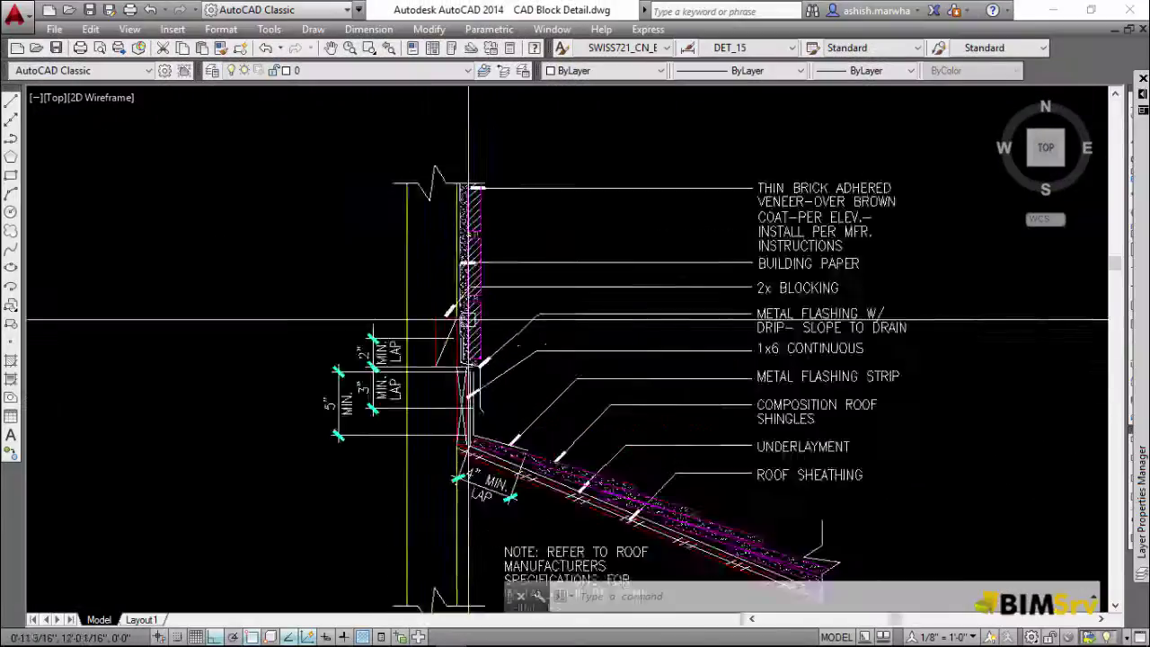
scroll(474, 321, up, 3)
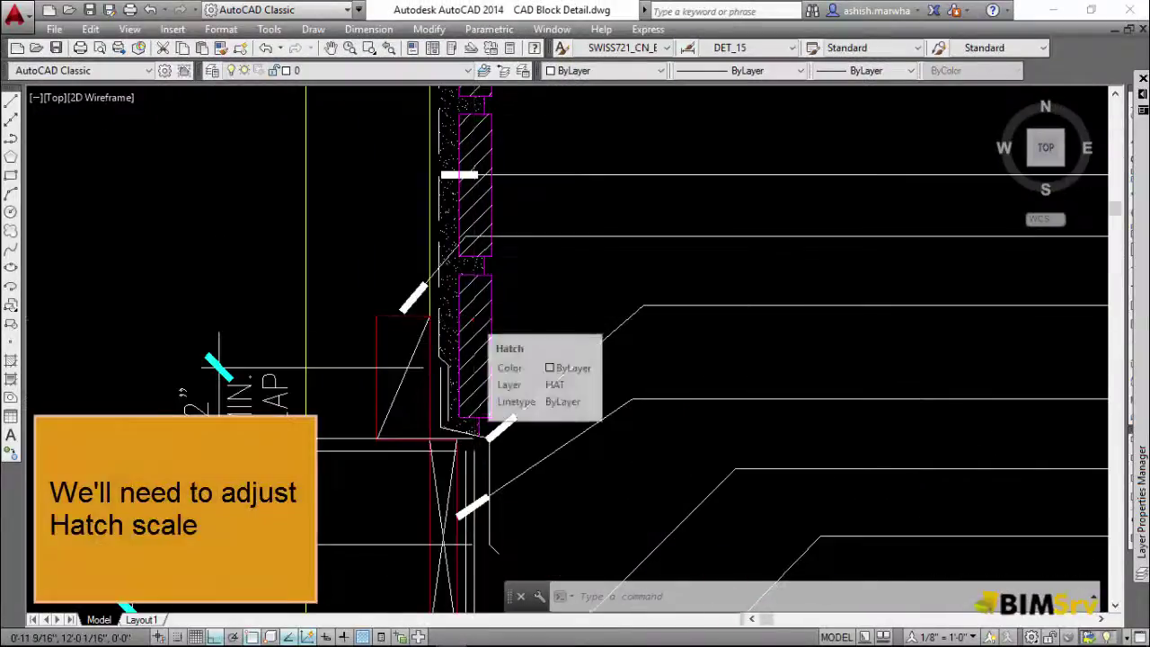
click(474, 321)
right_click(475, 322)
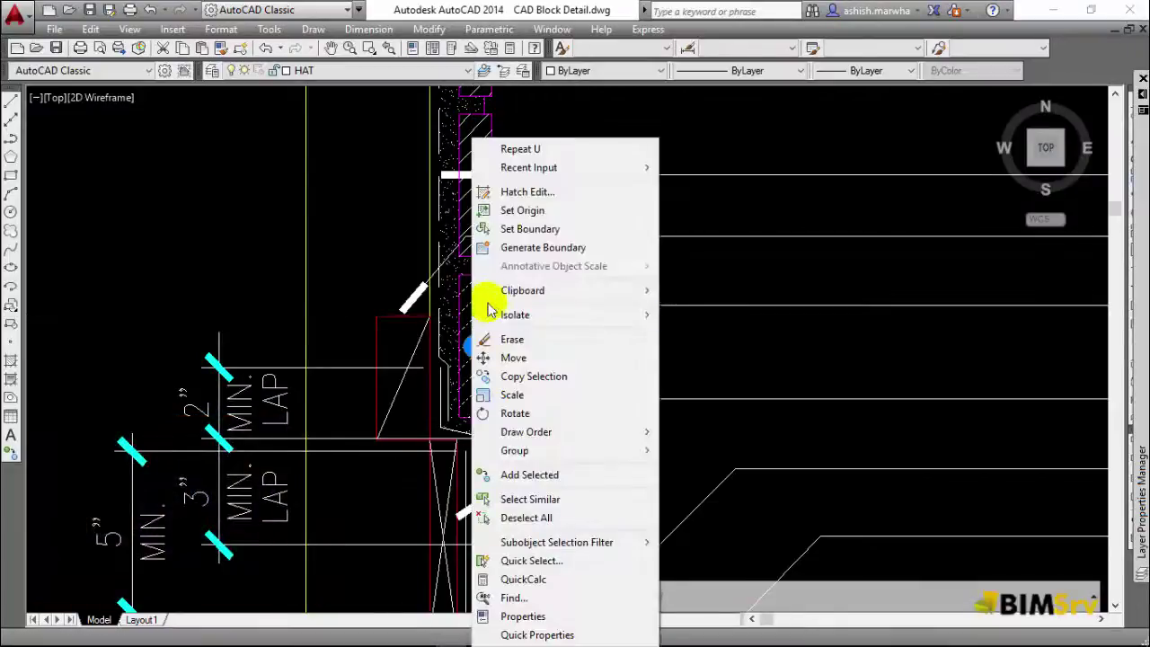
click(521, 192)
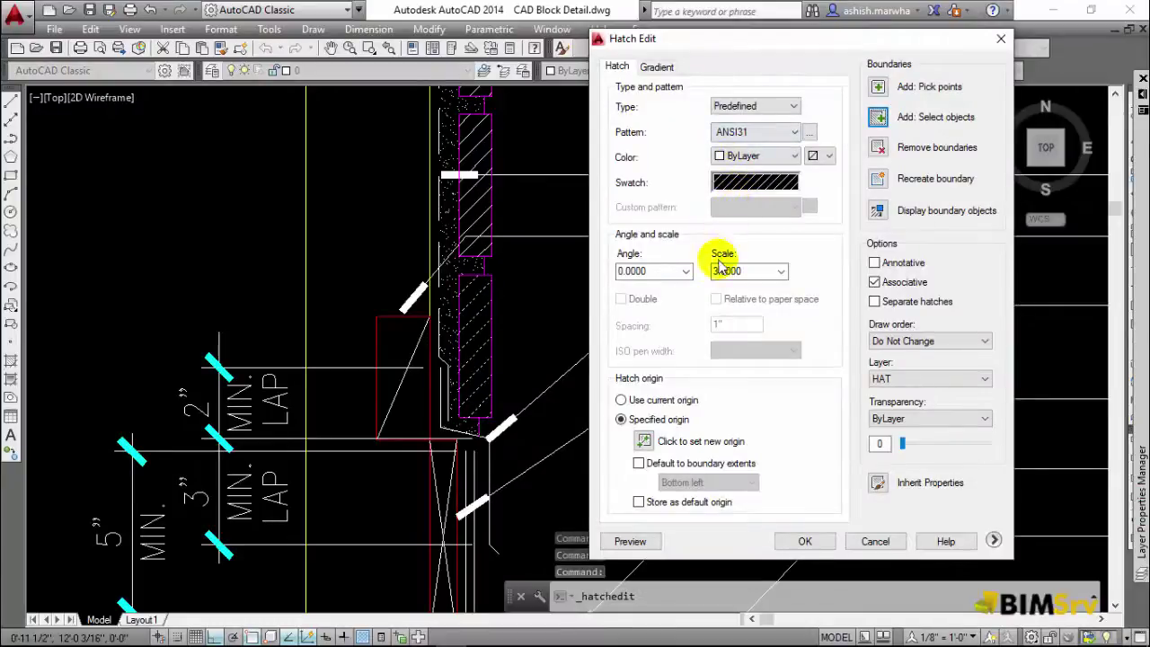
double_click(759, 278)
text(5)
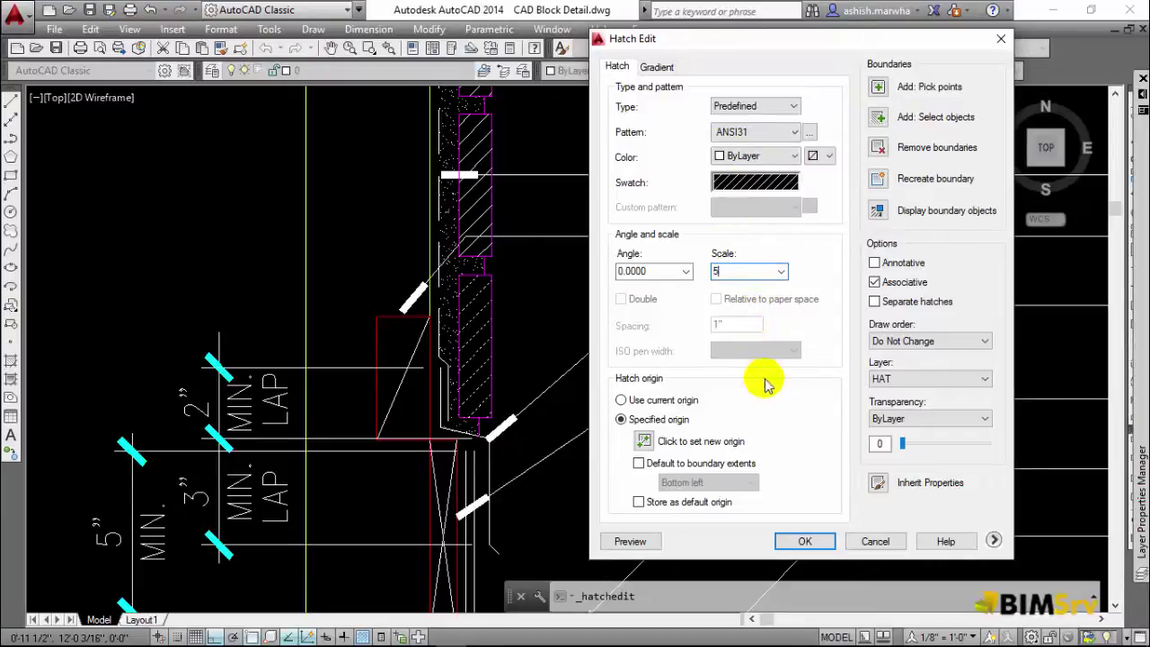
click(805, 542)
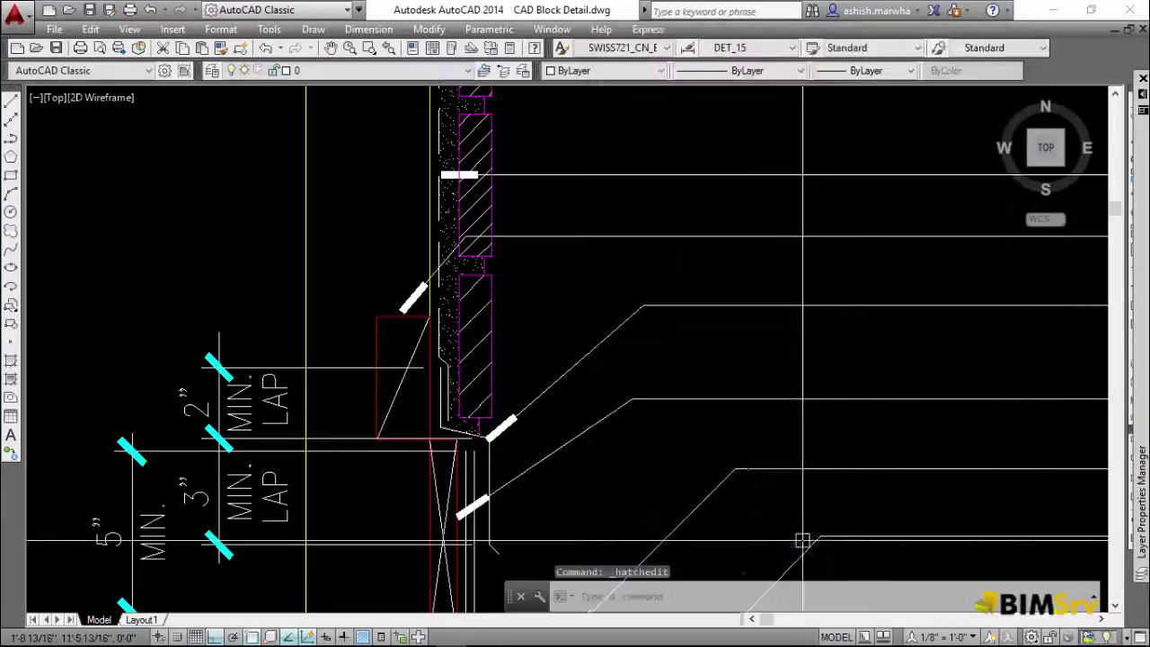
Match the scale-5 hatch onto the other veneer hatches with MATCHPROP and save the drawing.
middle_drag(559, 345, 627, 371)
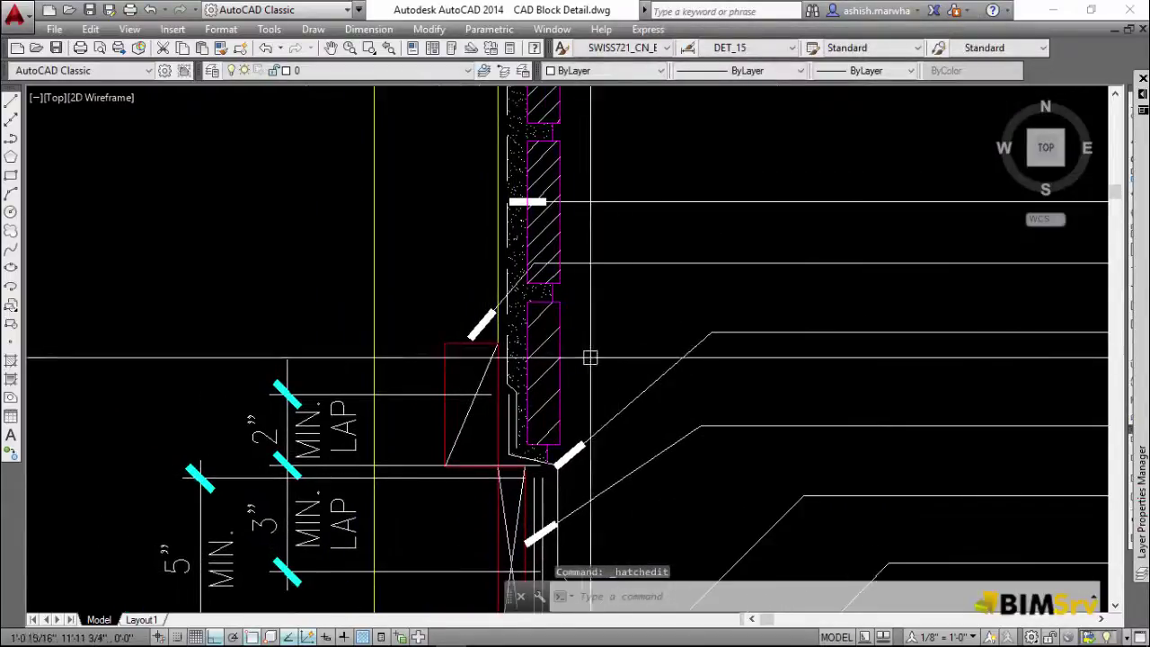
text(M)
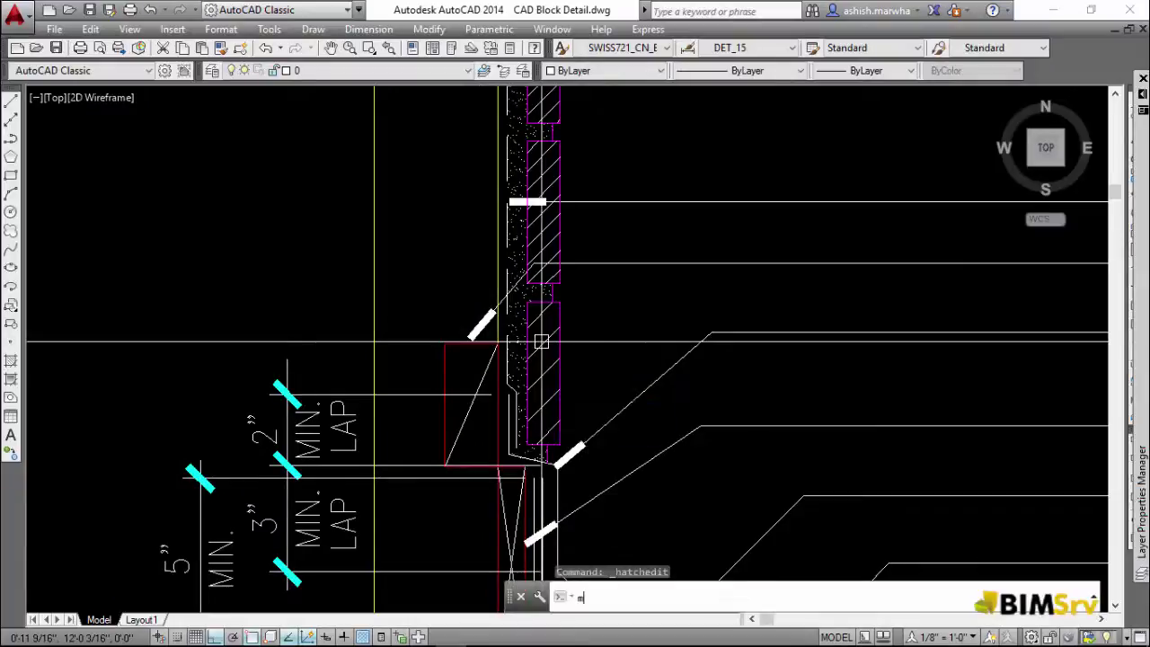
text(A)
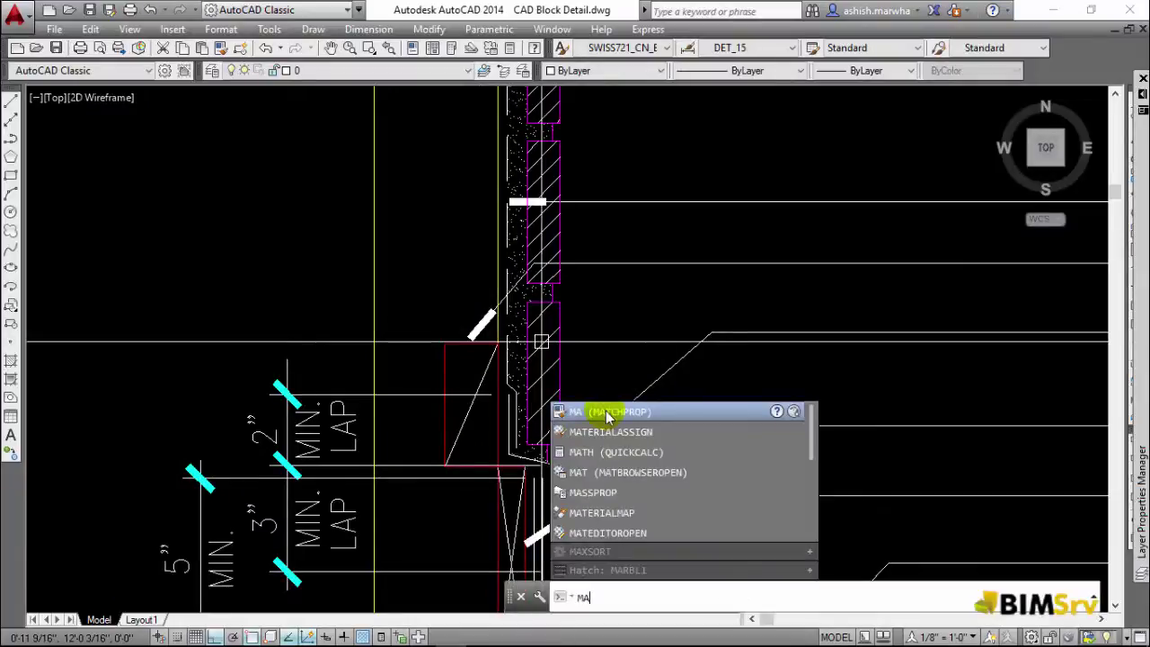
click(608, 415)
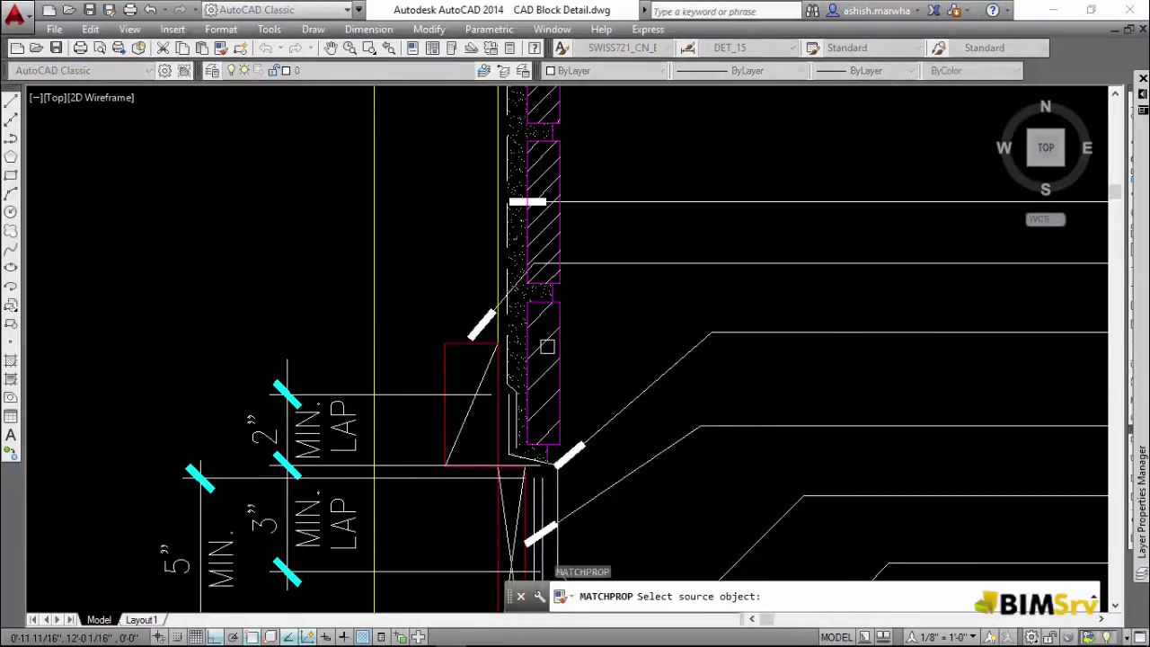
click(547, 346)
middle_drag(555, 355, 550, 451)
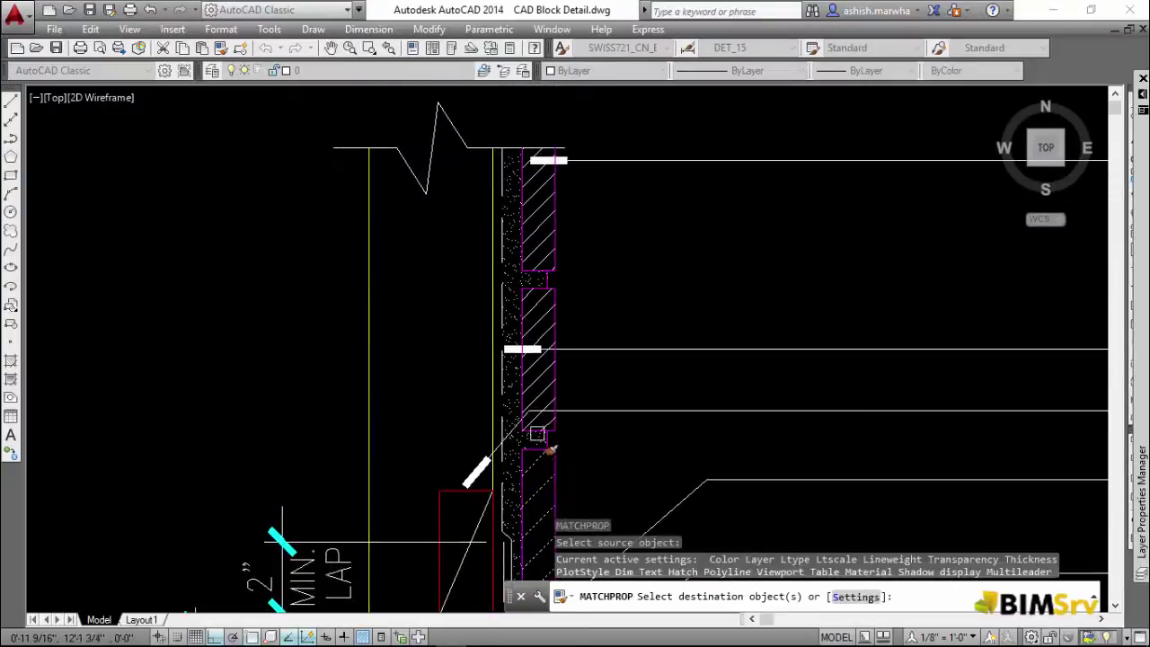
click(537, 367)
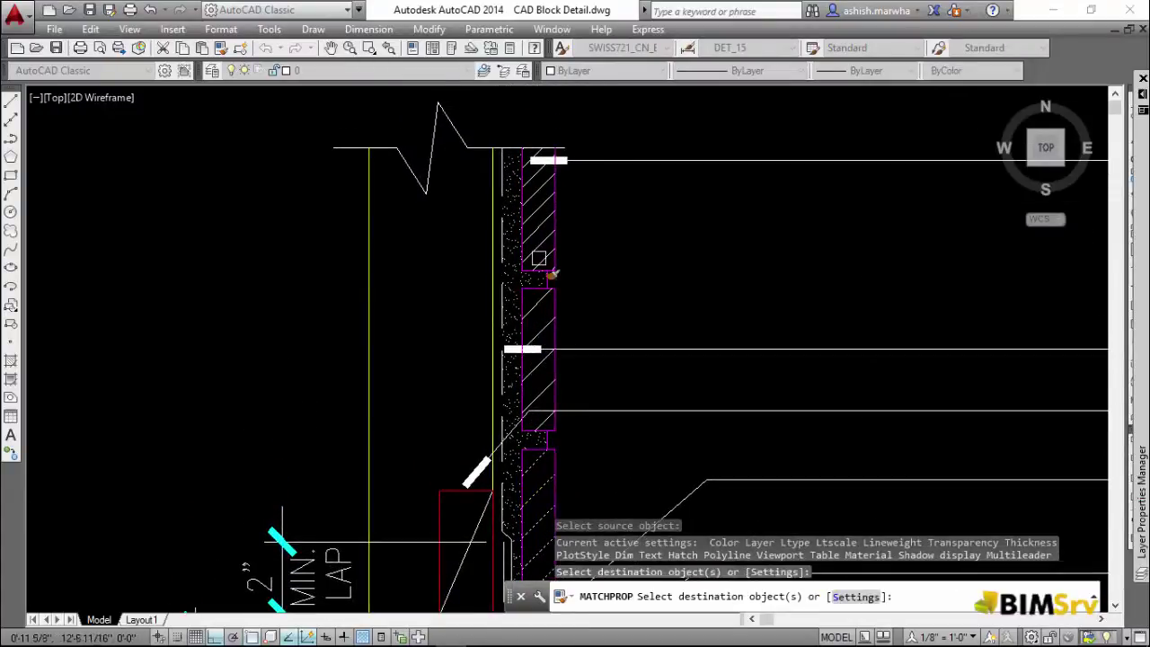
click(537, 231)
scroll(512, 254, down, 2)
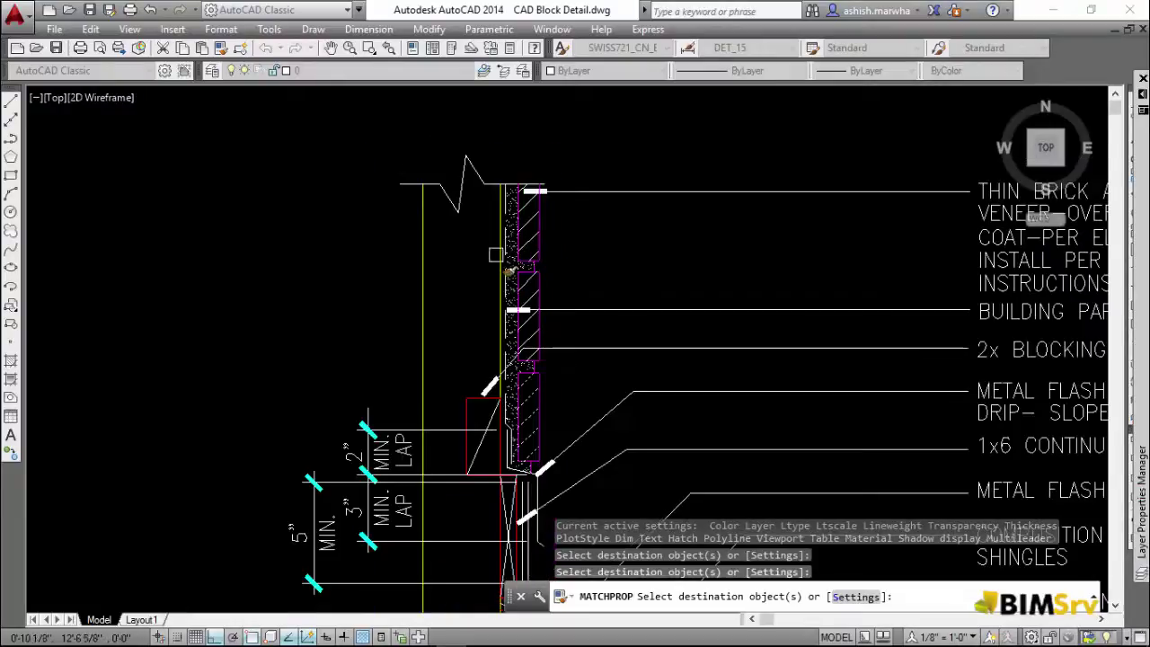
scroll(476, 270, down, 2)
scroll(454, 285, down, 2)
scroll(414, 283, down, 1)
middle_drag(395, 282, 399, 256)
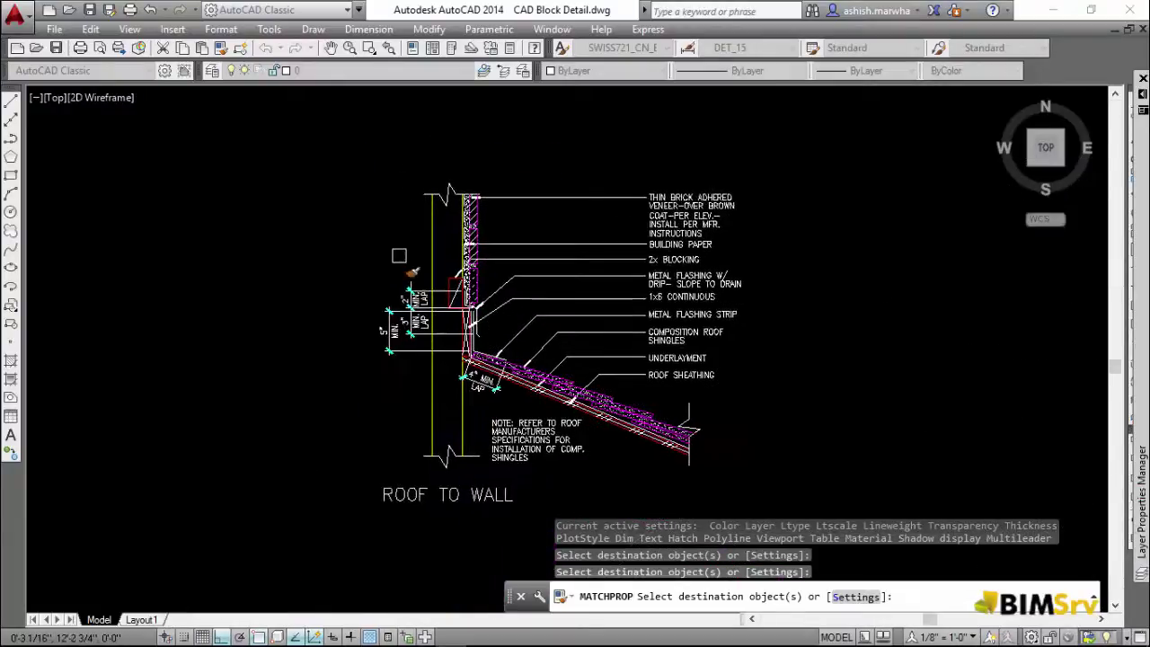
key(Escape)
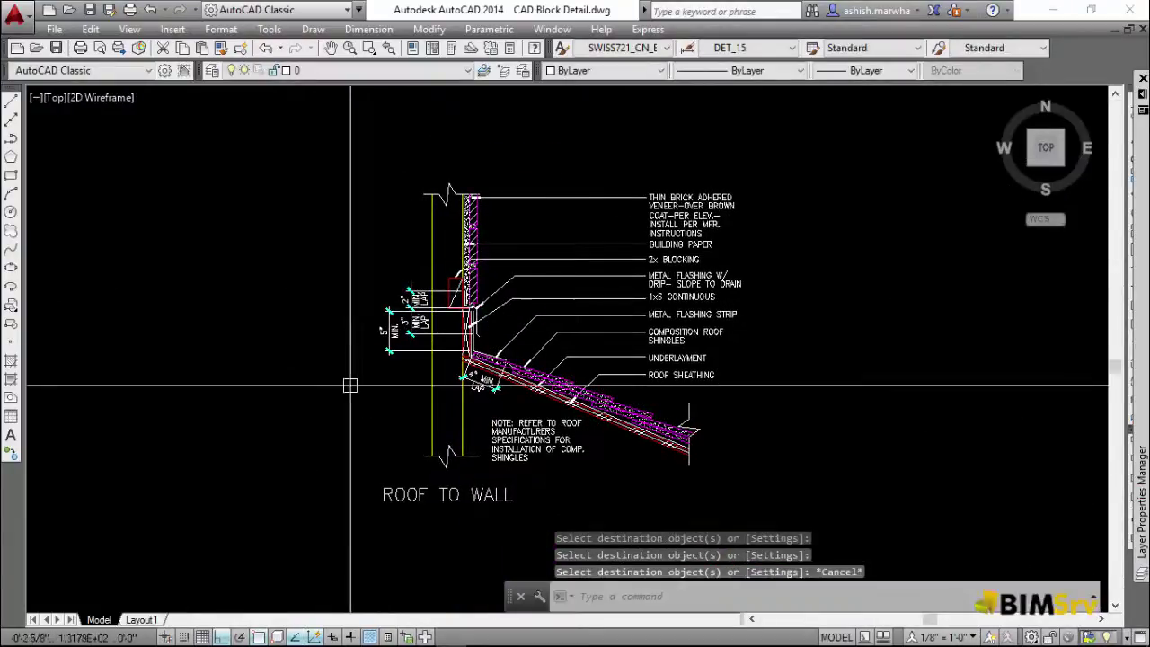
click(18, 16)
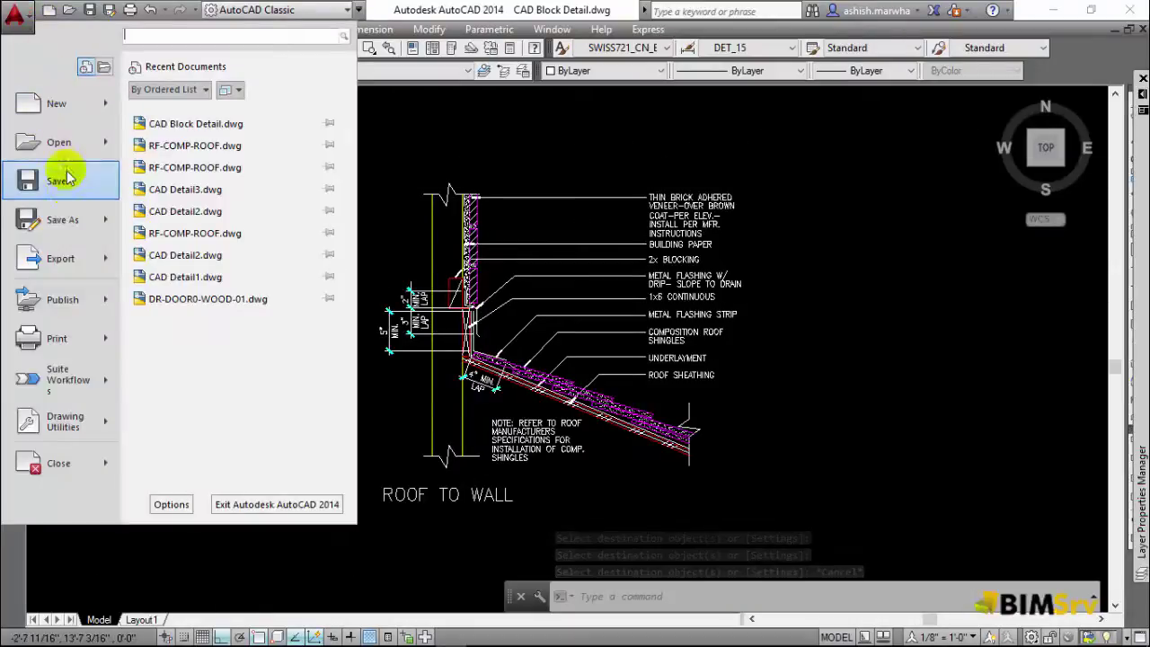
click(68, 192)
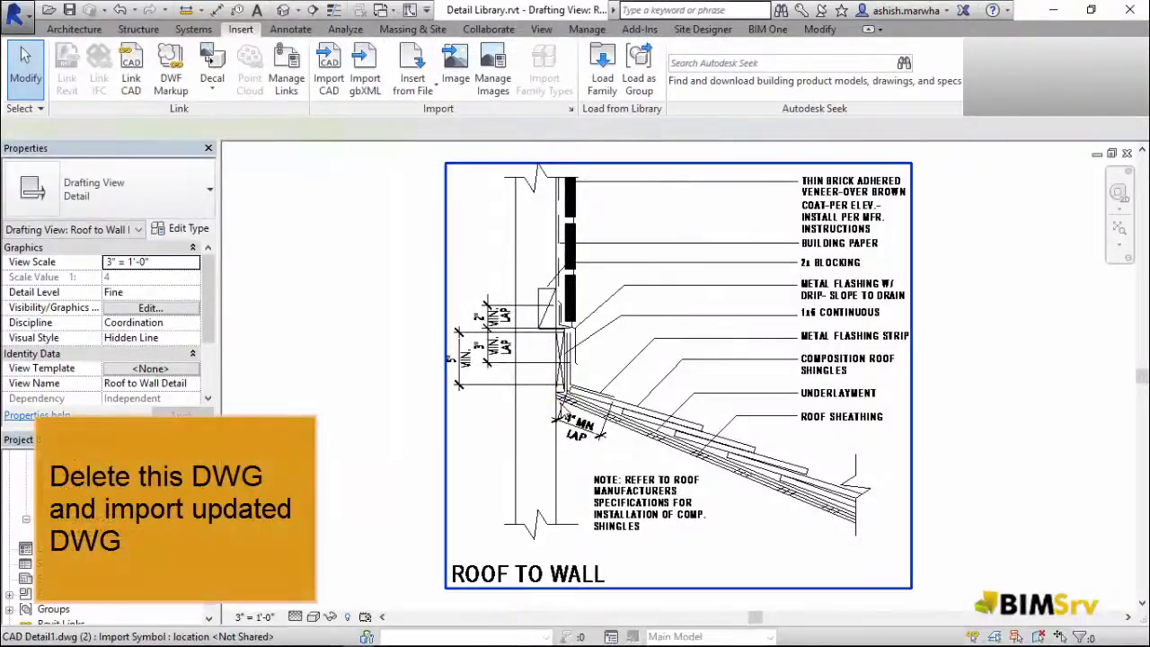
Delete the old CAD Detail1 import from the drafting view.
click(564, 406)
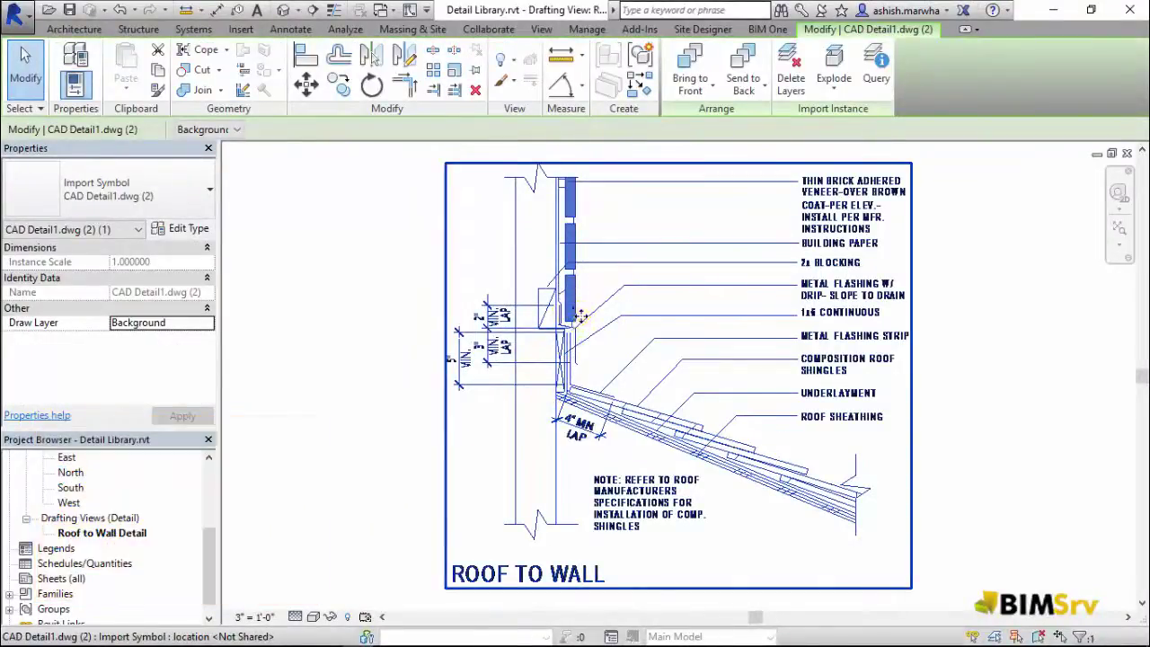
right_click(580, 315)
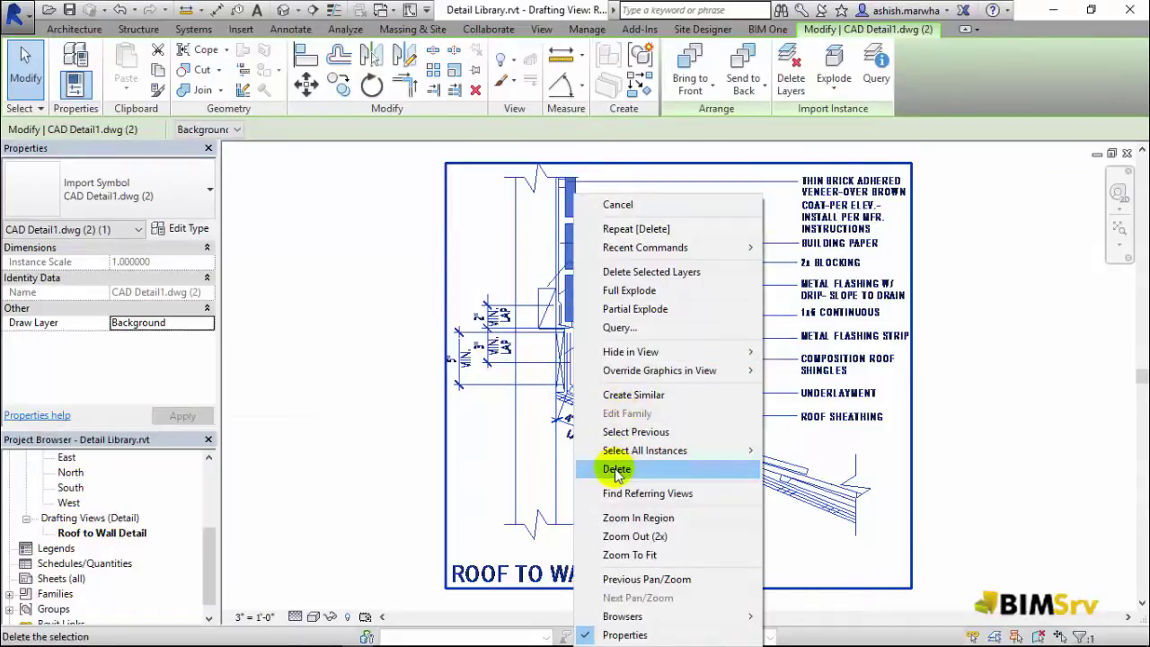
click(617, 470)
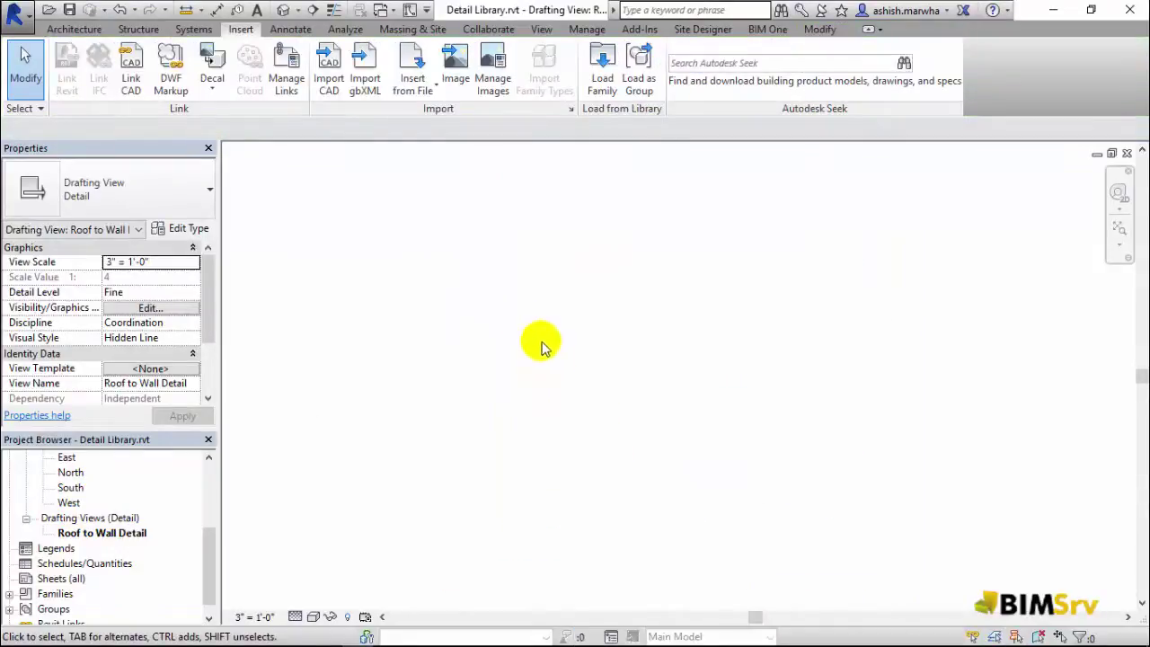
Import the updated CAD Block Detail.dwg into the Roof to Wall Detail view.
click(329, 86)
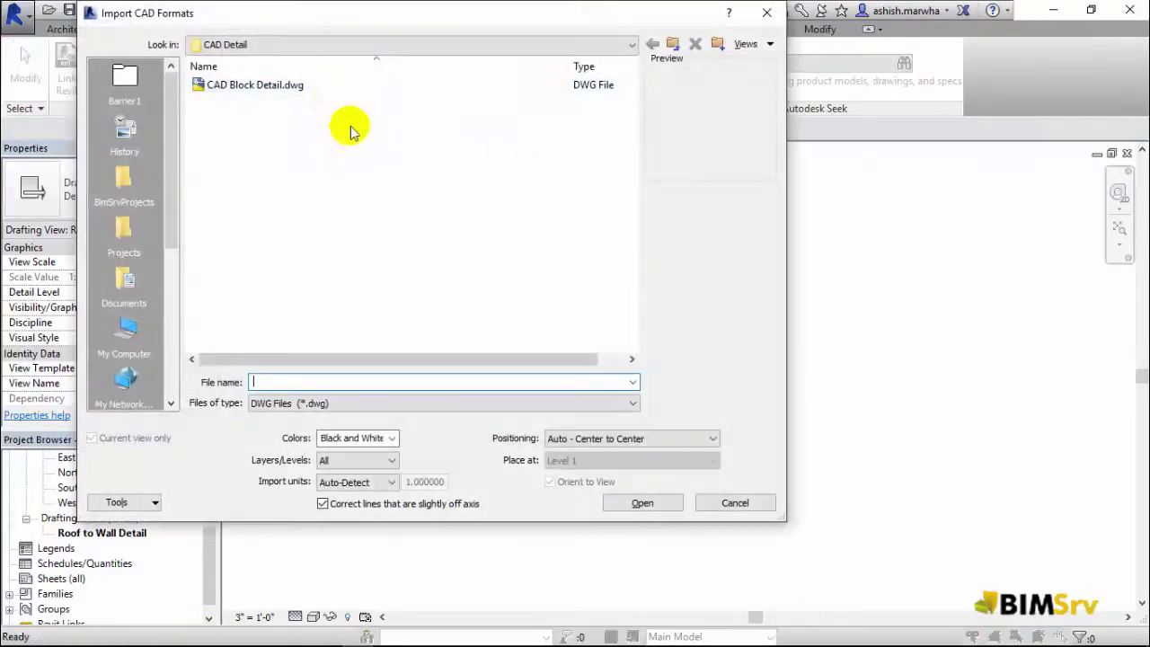
click(272, 90)
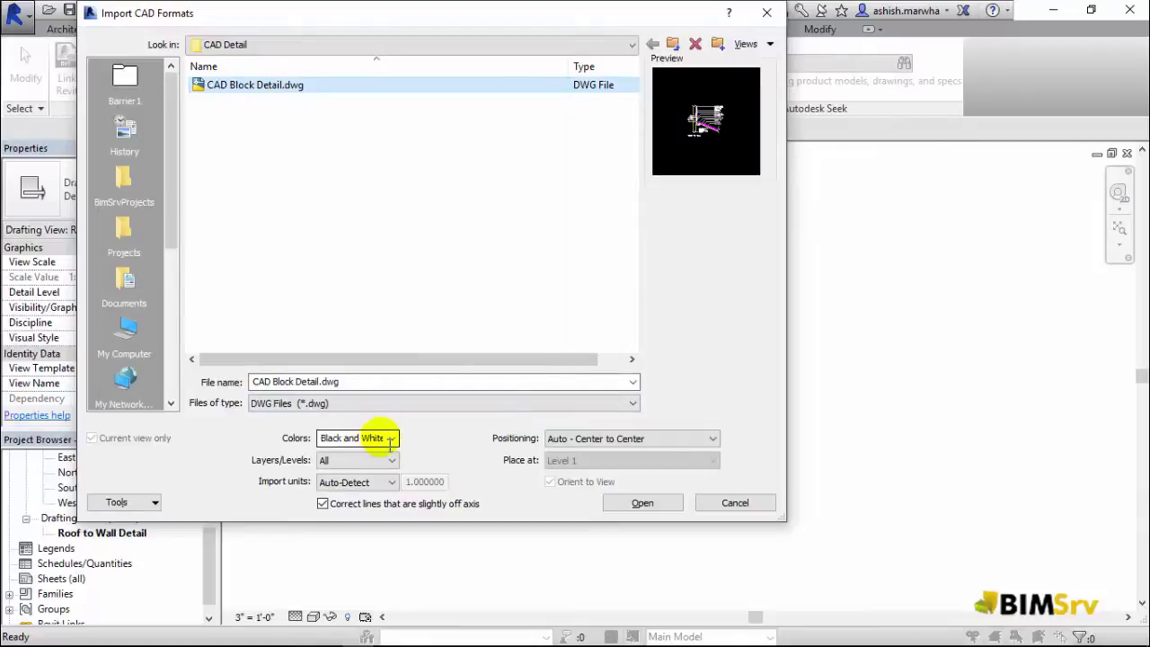
key(Tab)
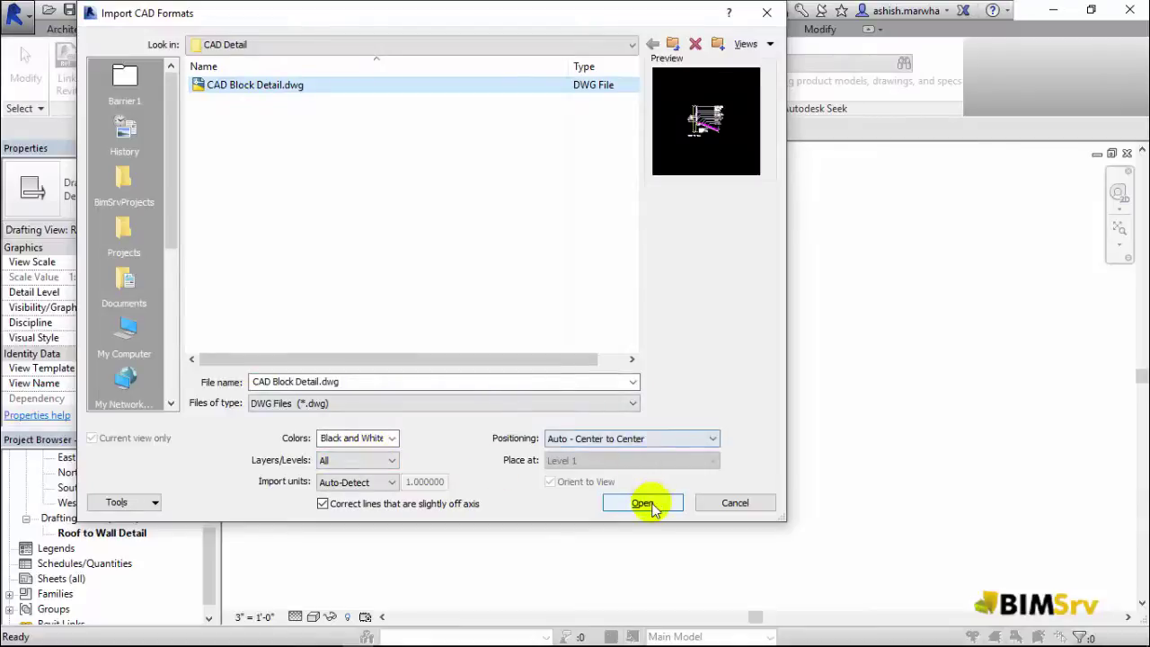
click(647, 505)
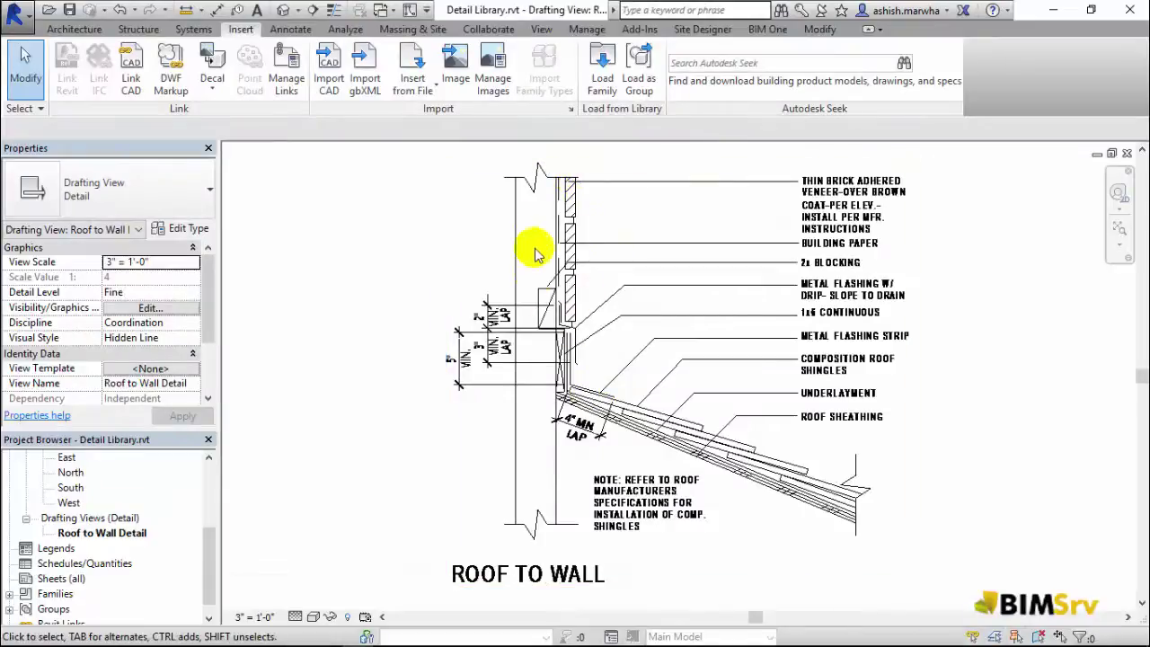
click(1128, 255)
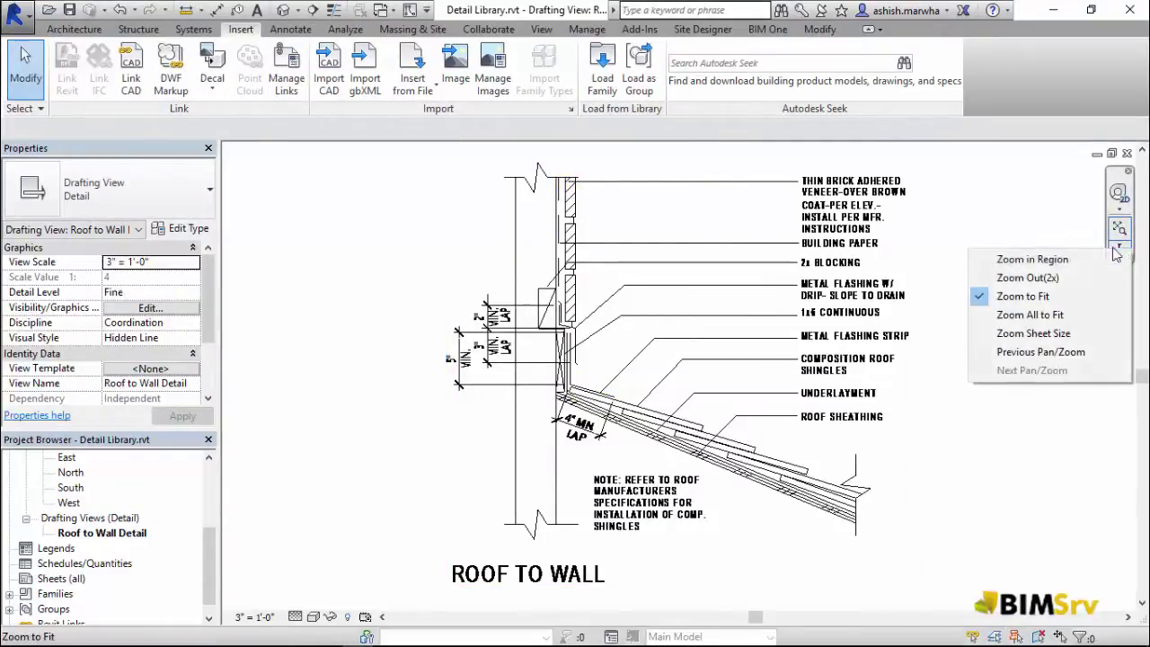
click(1060, 258)
mouse_move(526, 202)
mouse_down()
mouse_move(529, 239)
mouse_move(584, 263)
mouse_move(604, 287)
mouse_up()
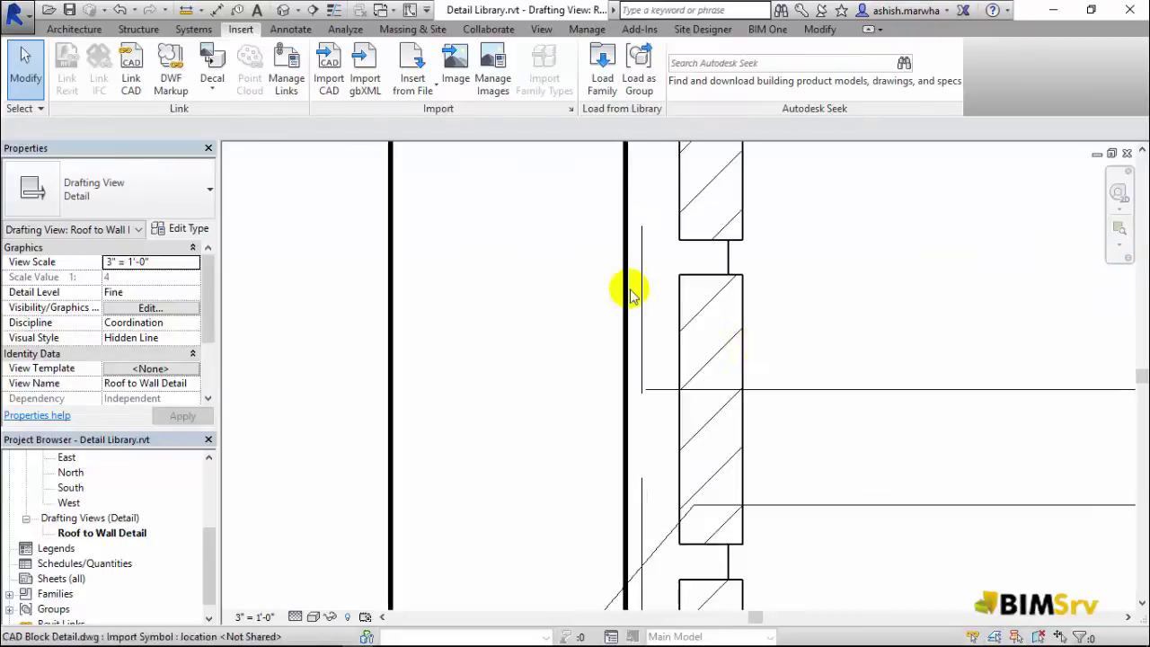
scroll(762, 349, up, 1)
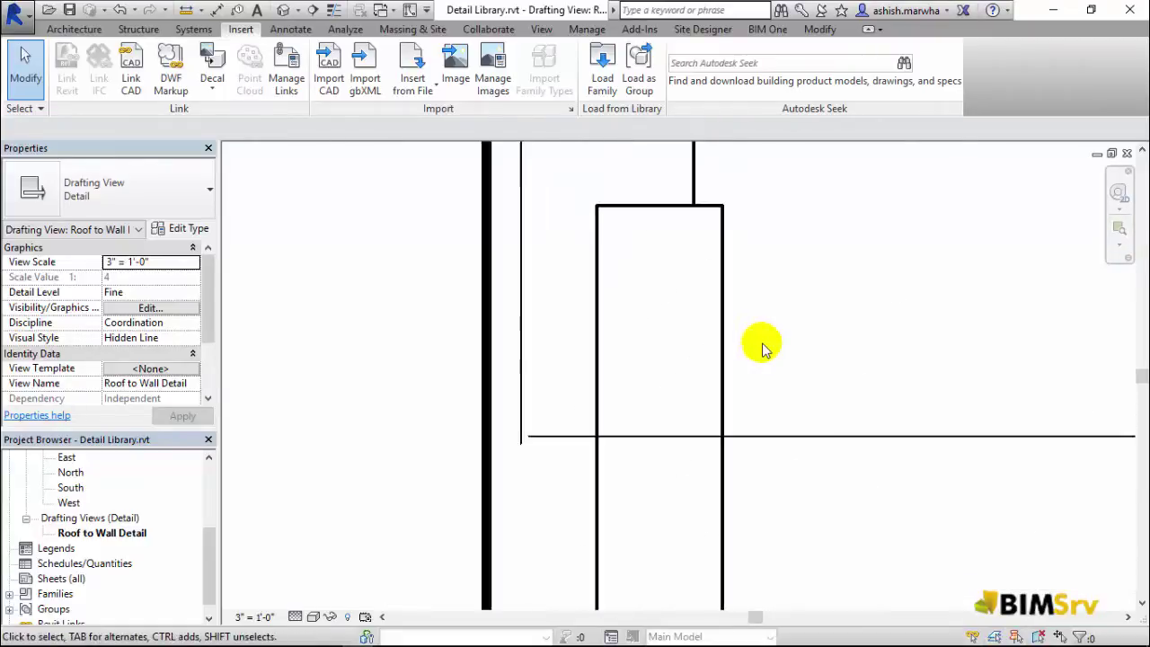
middle_drag(809, 480, 765, 483)
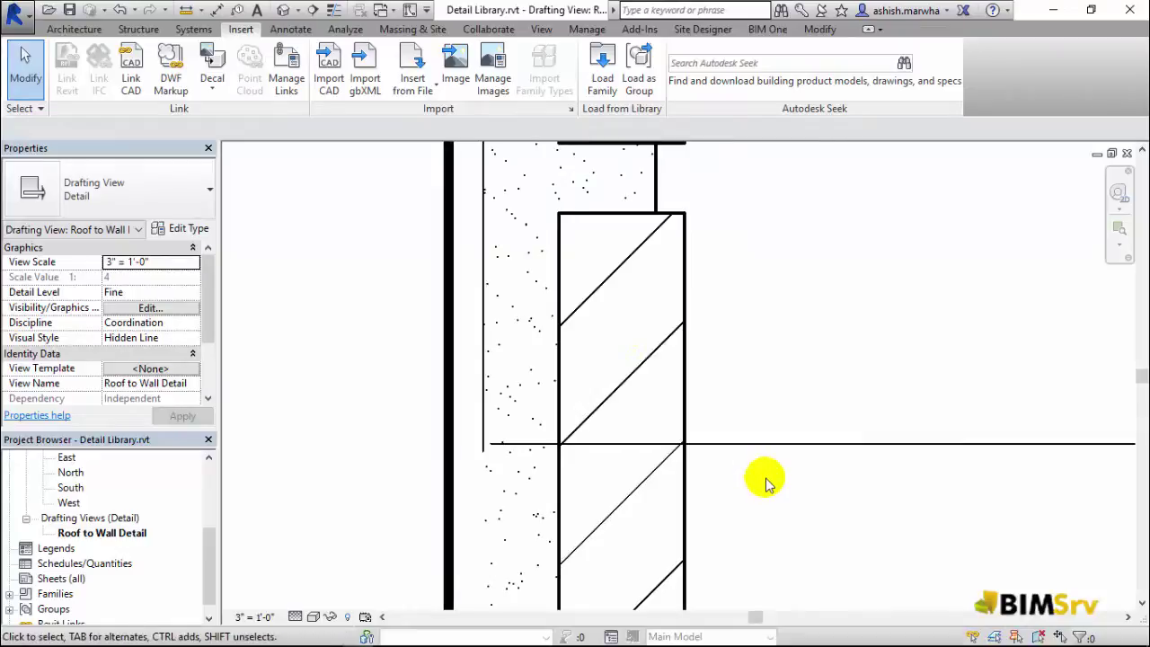
click(1120, 243)
click(1041, 300)
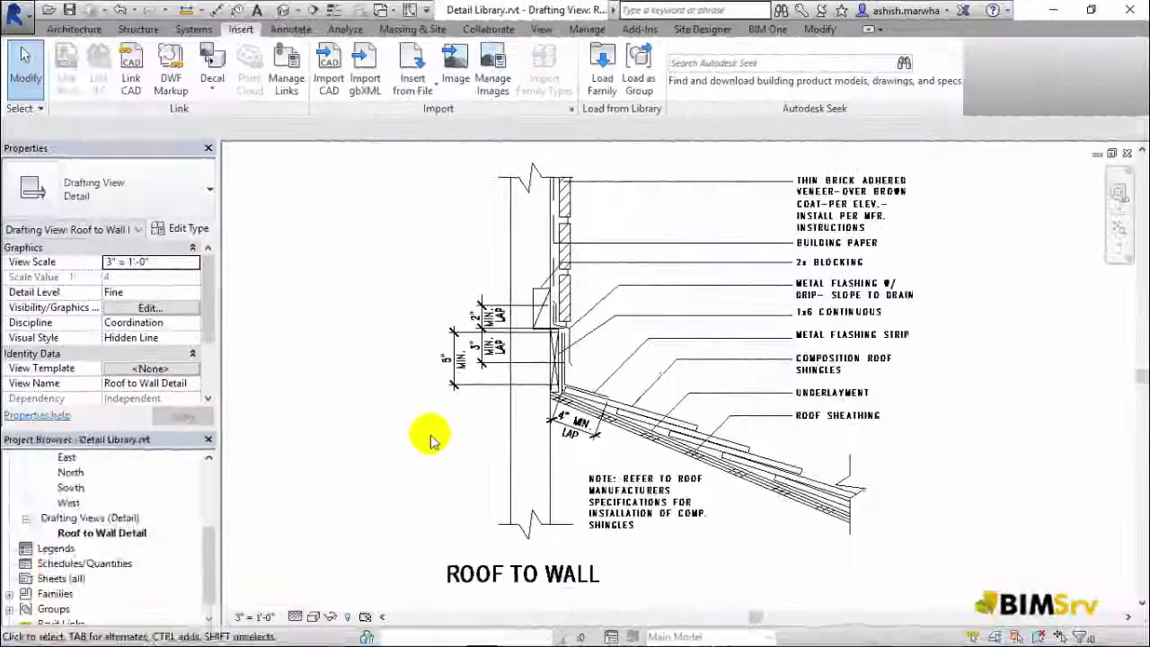
scroll(725, 225, up, 2)
scroll(711, 261, up, 2)
scroll(746, 270, up, 1)
scroll(710, 286, up, 2)
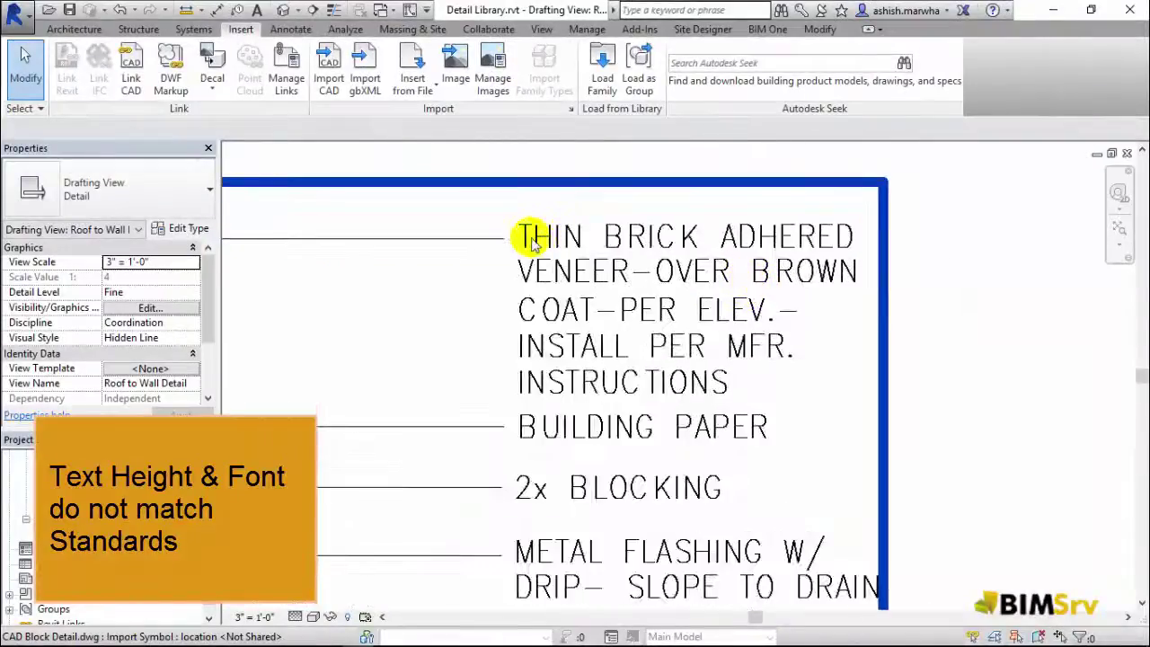
click(787, 236)
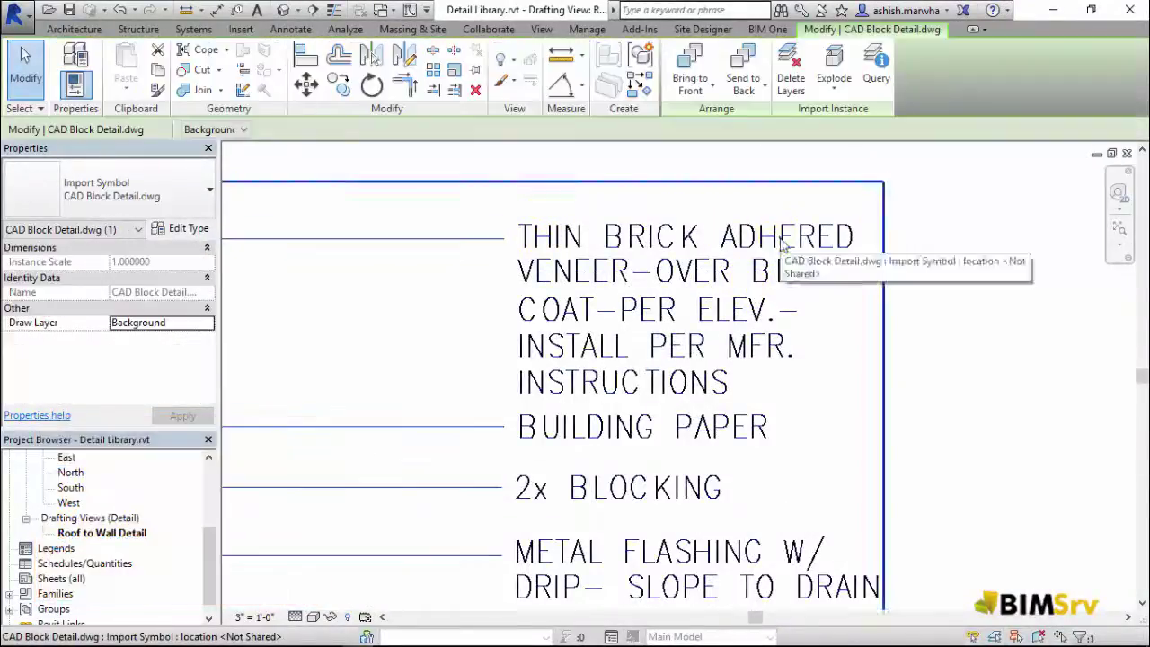
click(876, 67)
click(663, 232)
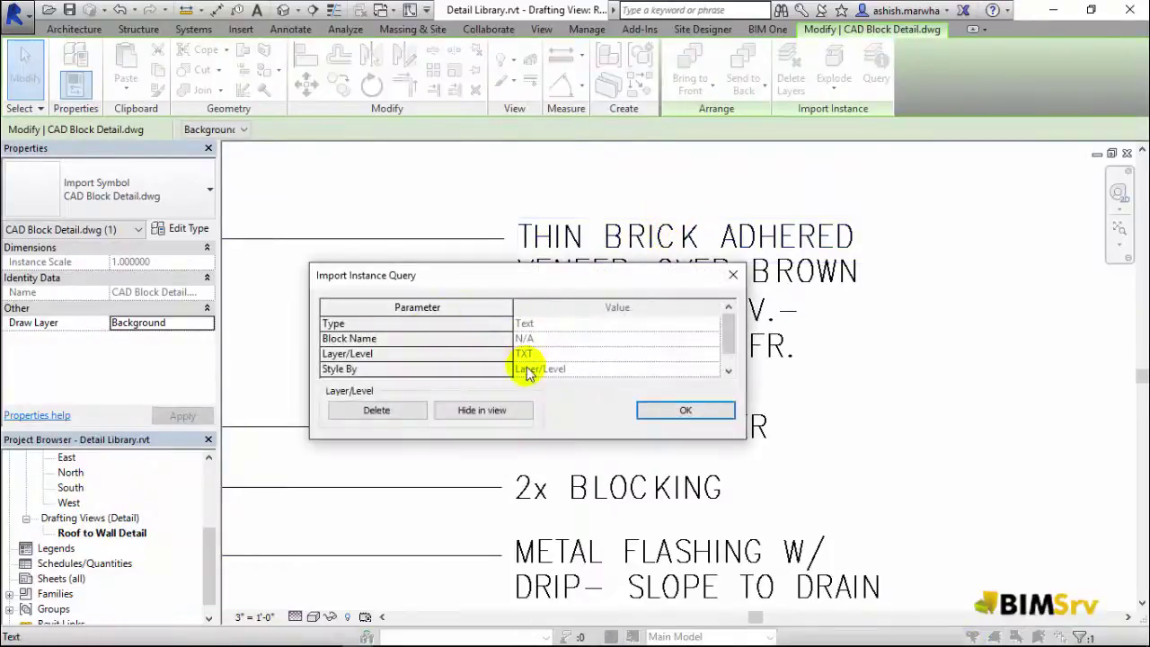
click(665, 412)
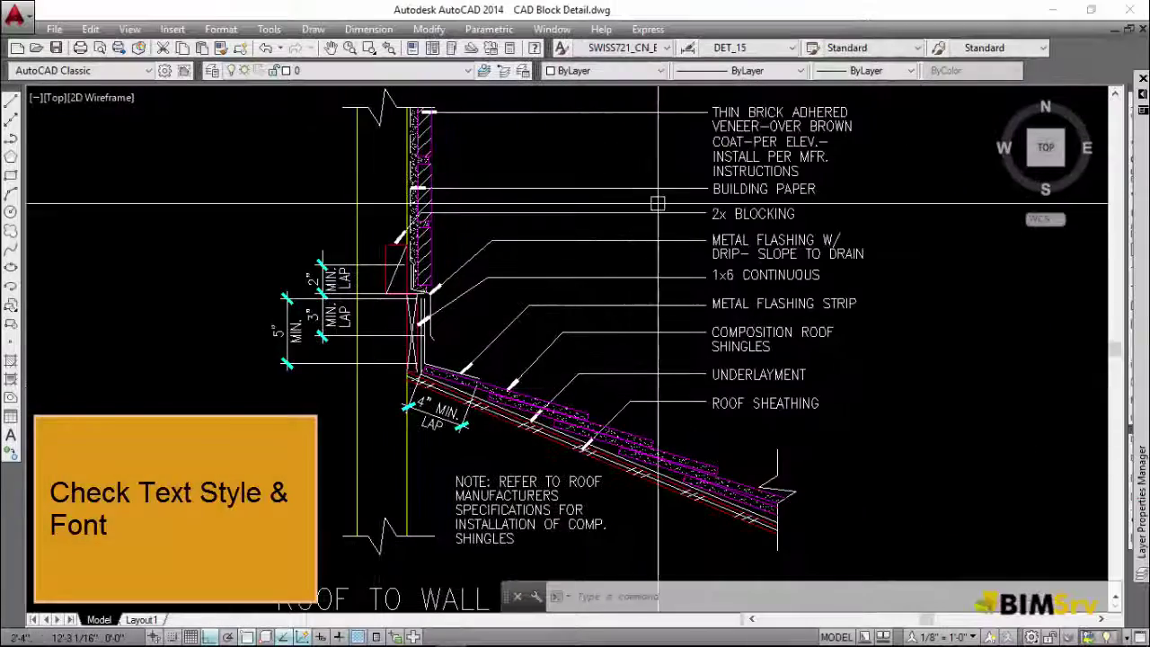
middle_drag(730, 140, 555, 282)
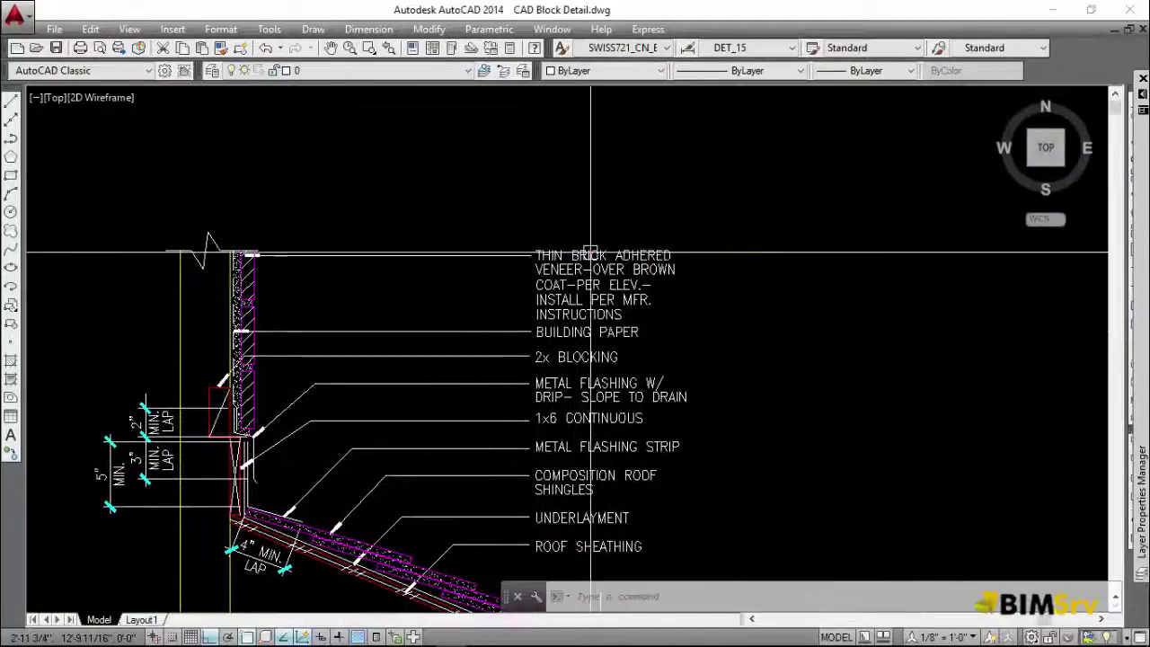
right_click(591, 252)
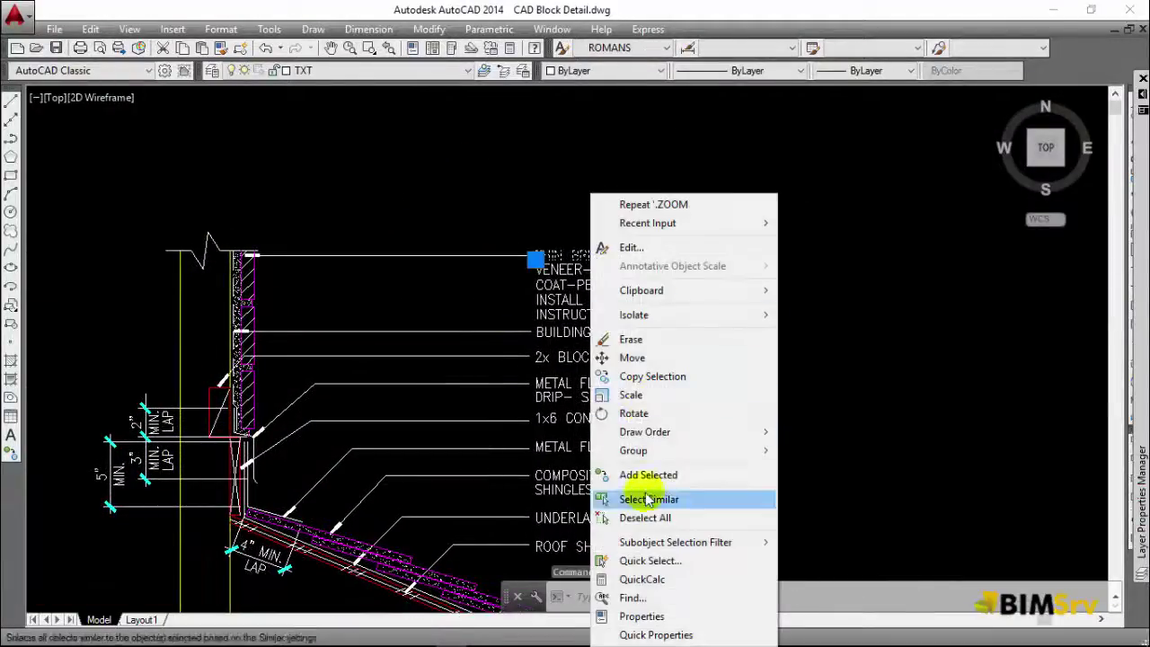
click(641, 617)
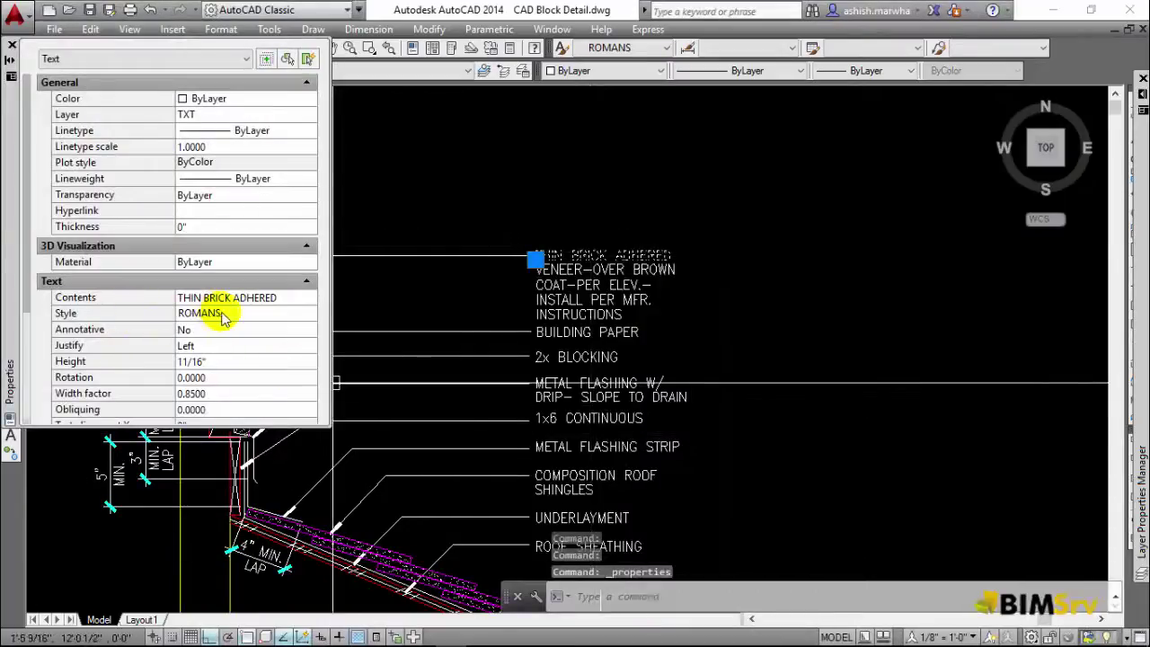
click(11, 45)
text(sty)
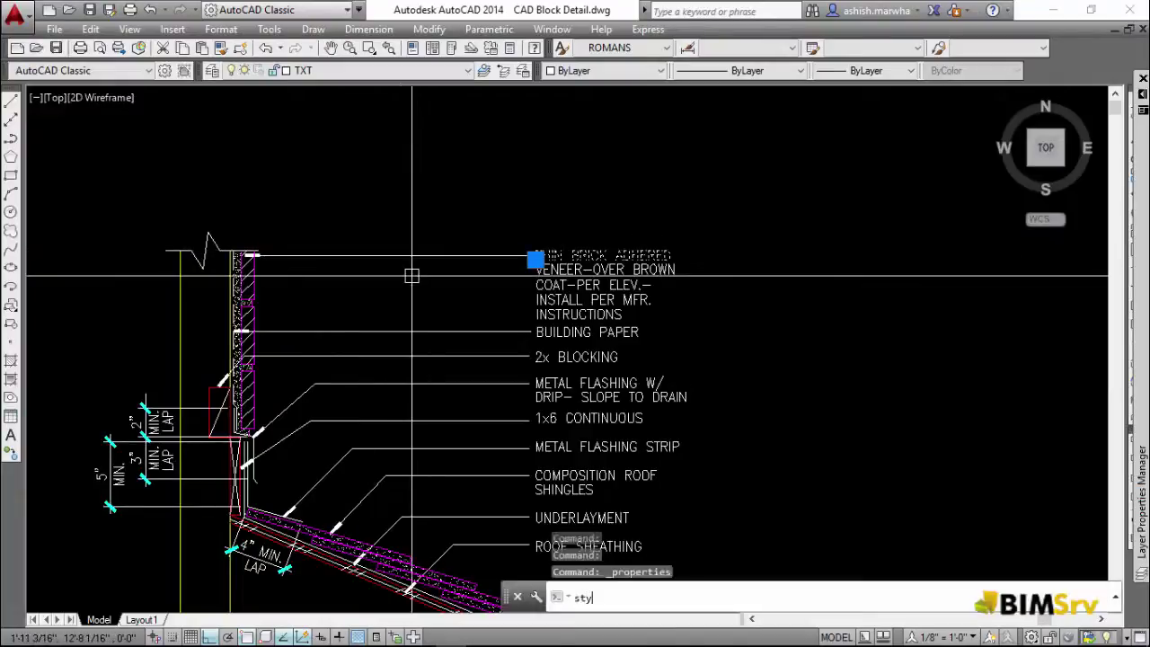
text(e)
click(573, 413)
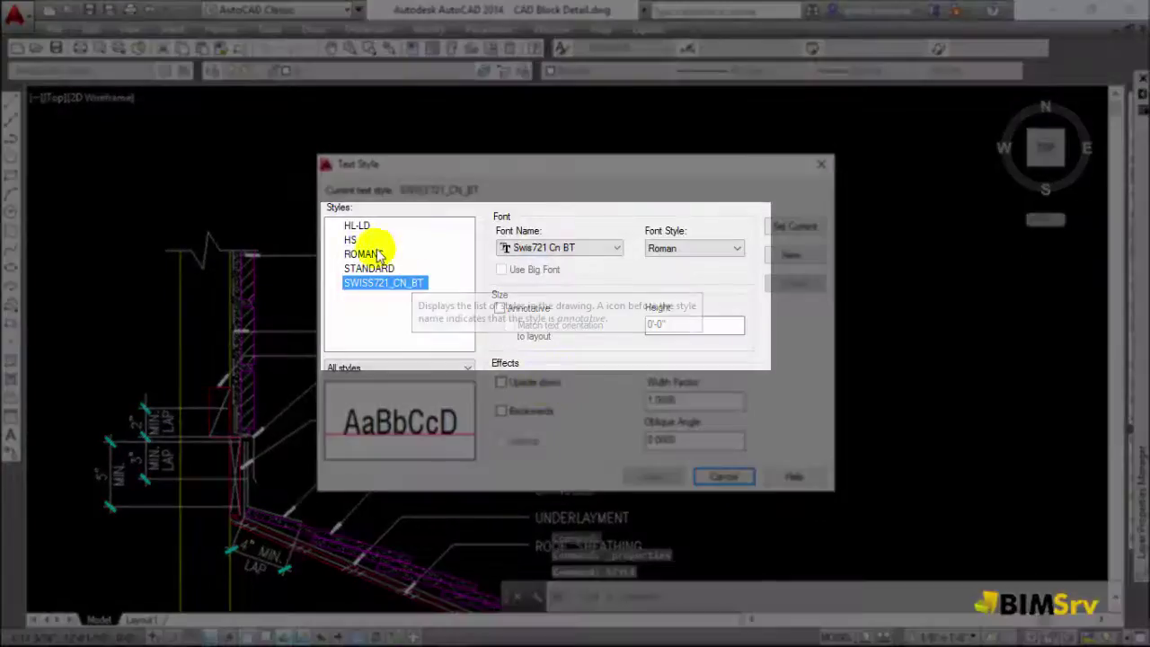
click(364, 254)
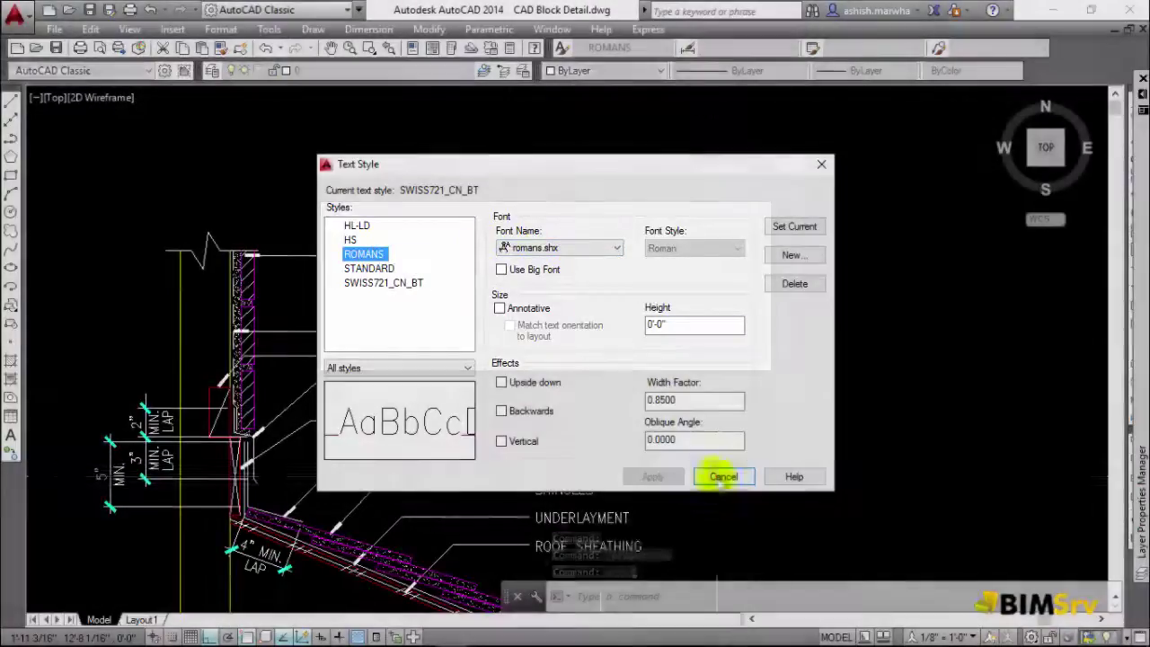
click(724, 477)
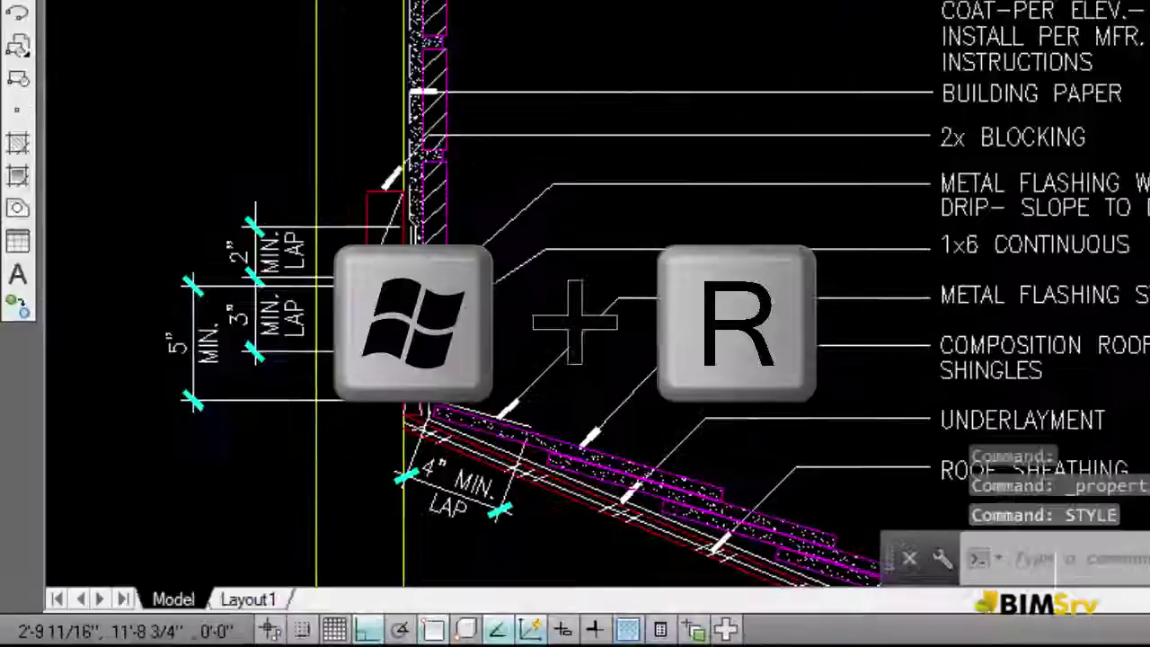
Open shxfontmap.txt from the Revit 2015 AppData settings folder in Notepad.
key(super+r)
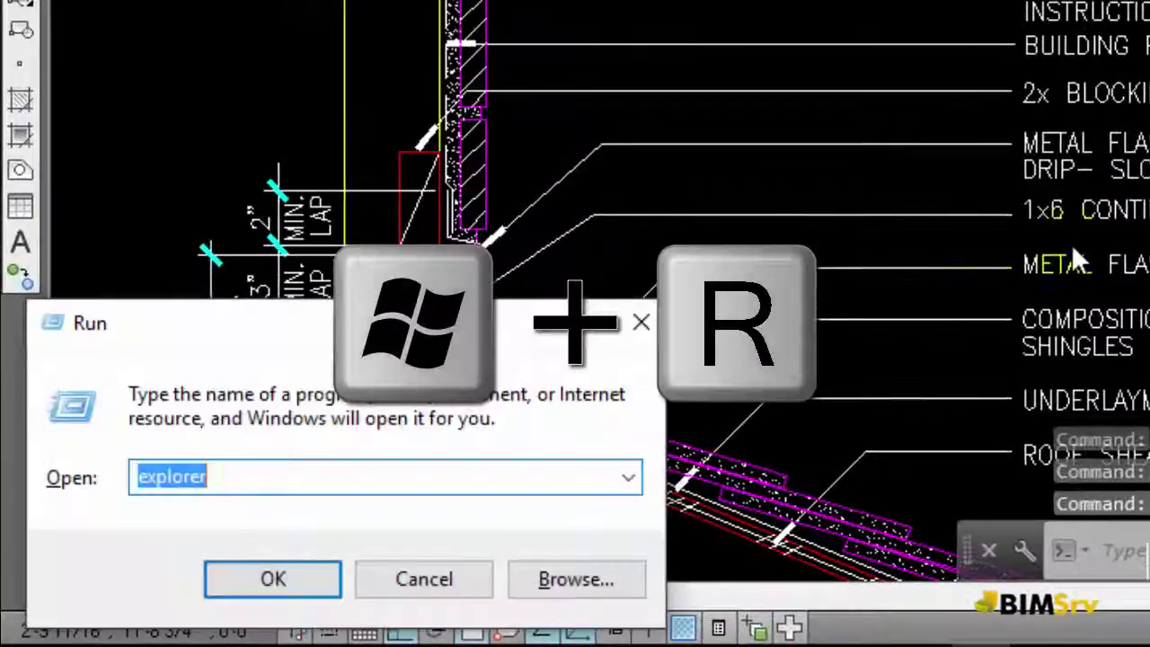
text(%)
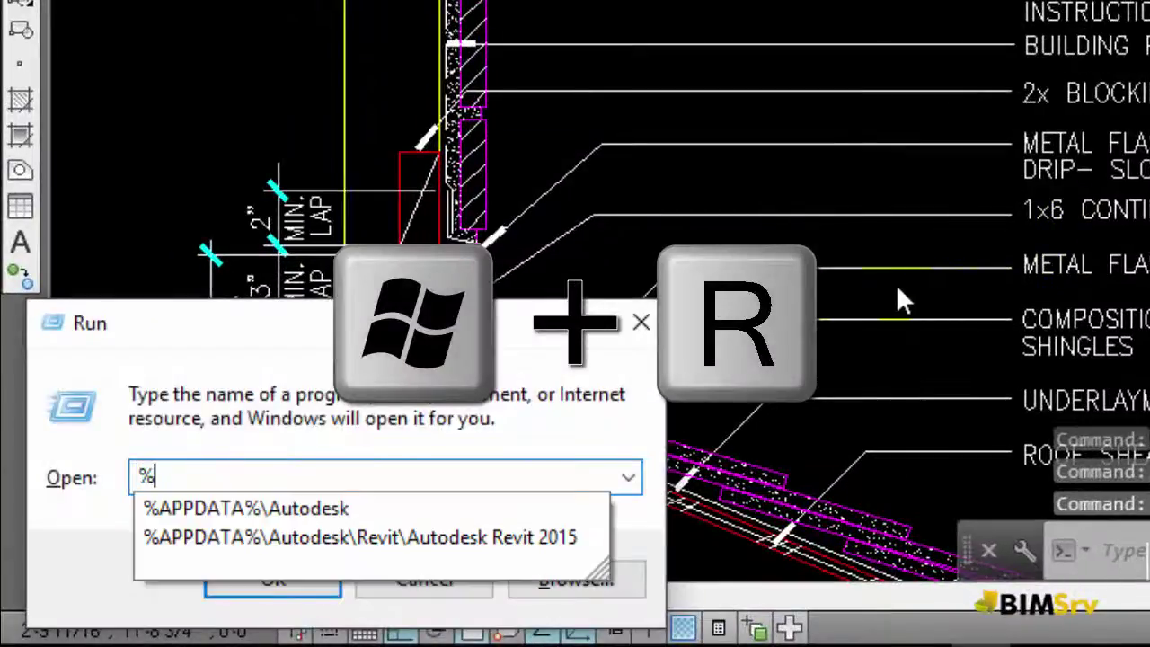
click(343, 531)
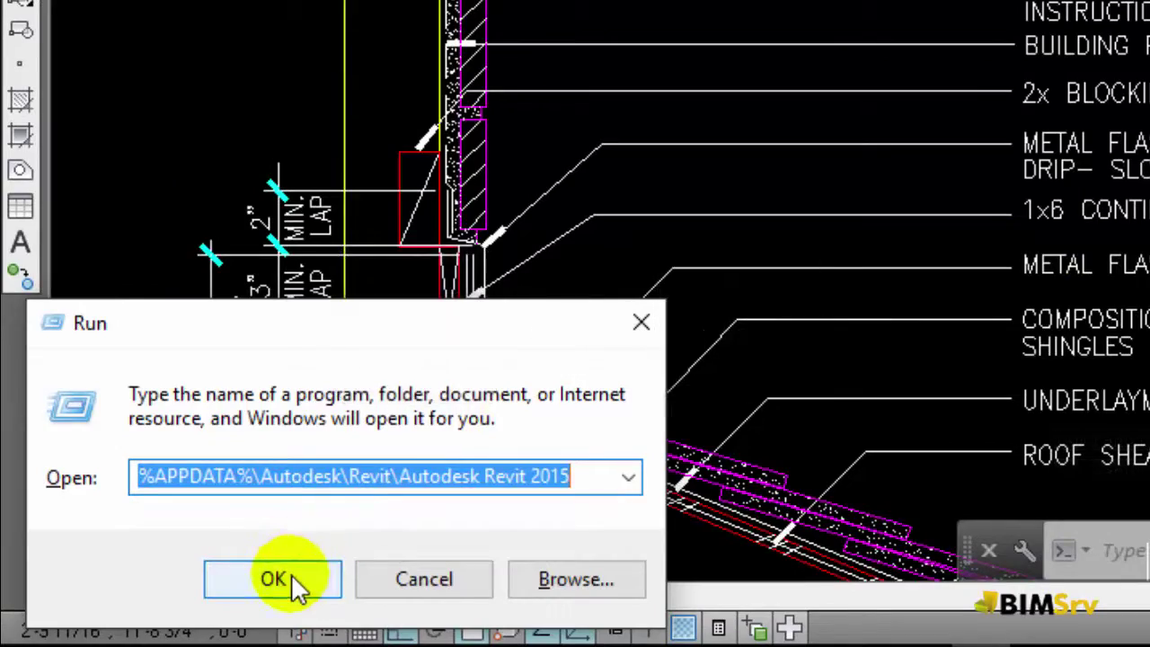
click(293, 583)
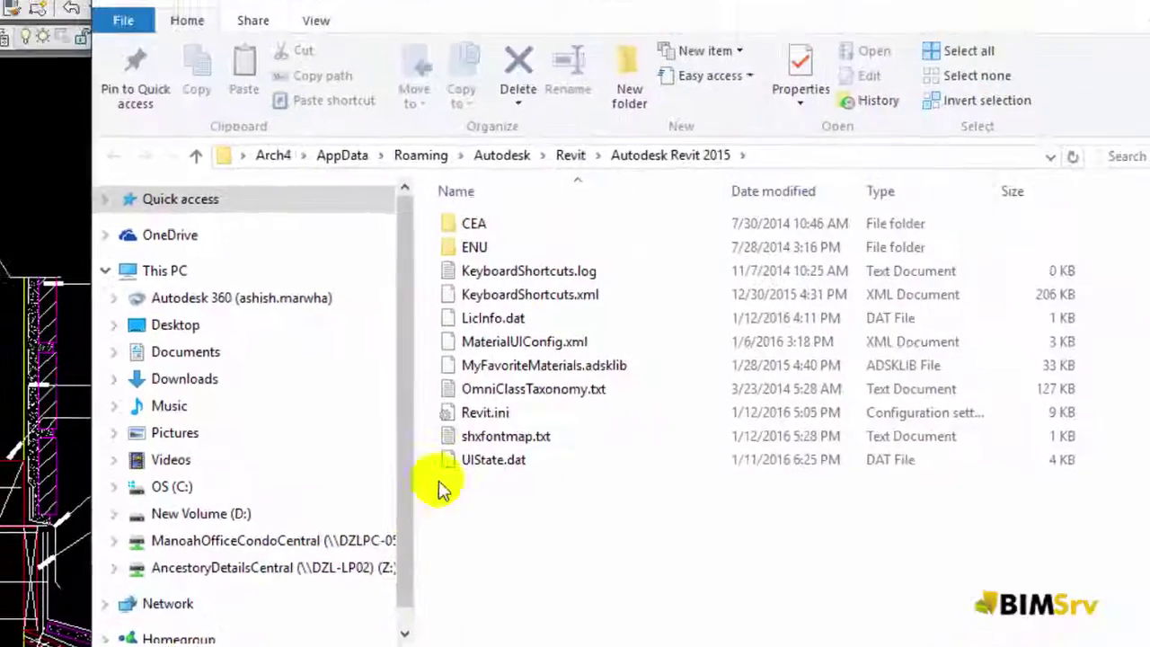
click(553, 415)
double_click(552, 415)
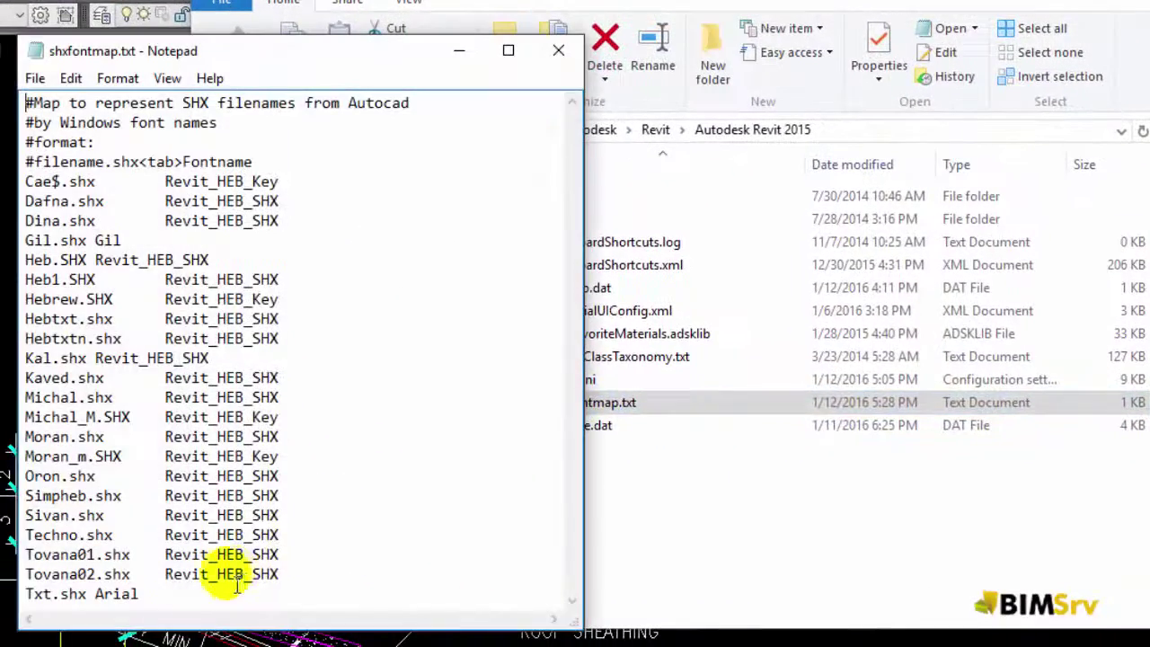
Add a romans.shx to Arial mapping line, save, and close Notepad and Explorer.
key(Return)
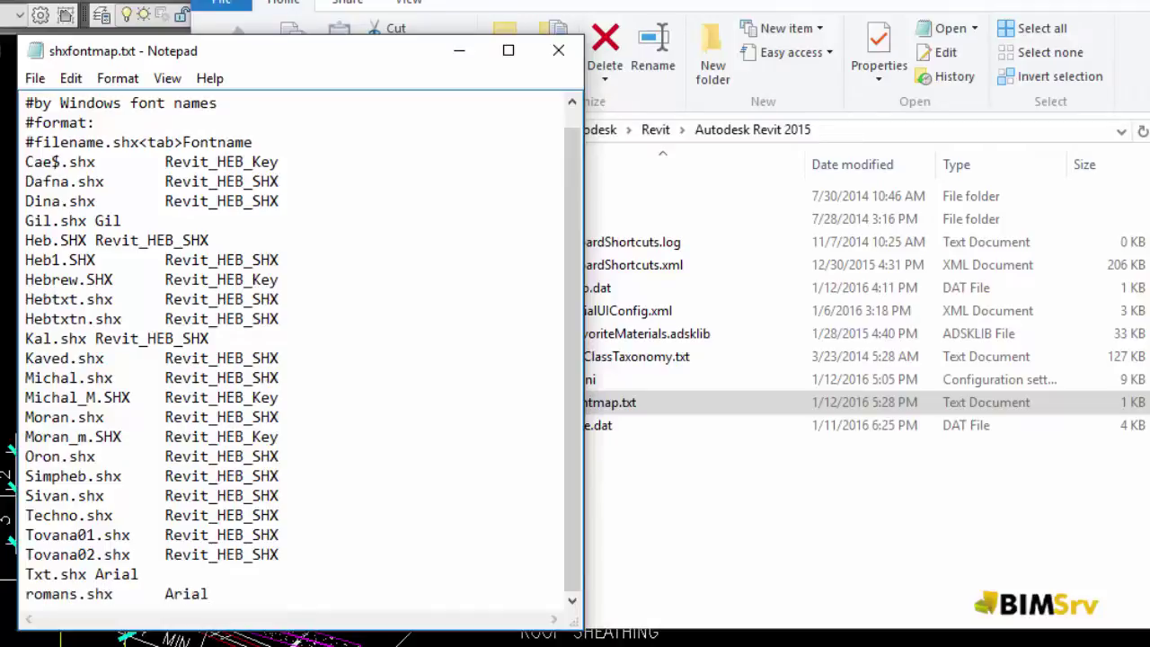
click(35, 78)
click(72, 151)
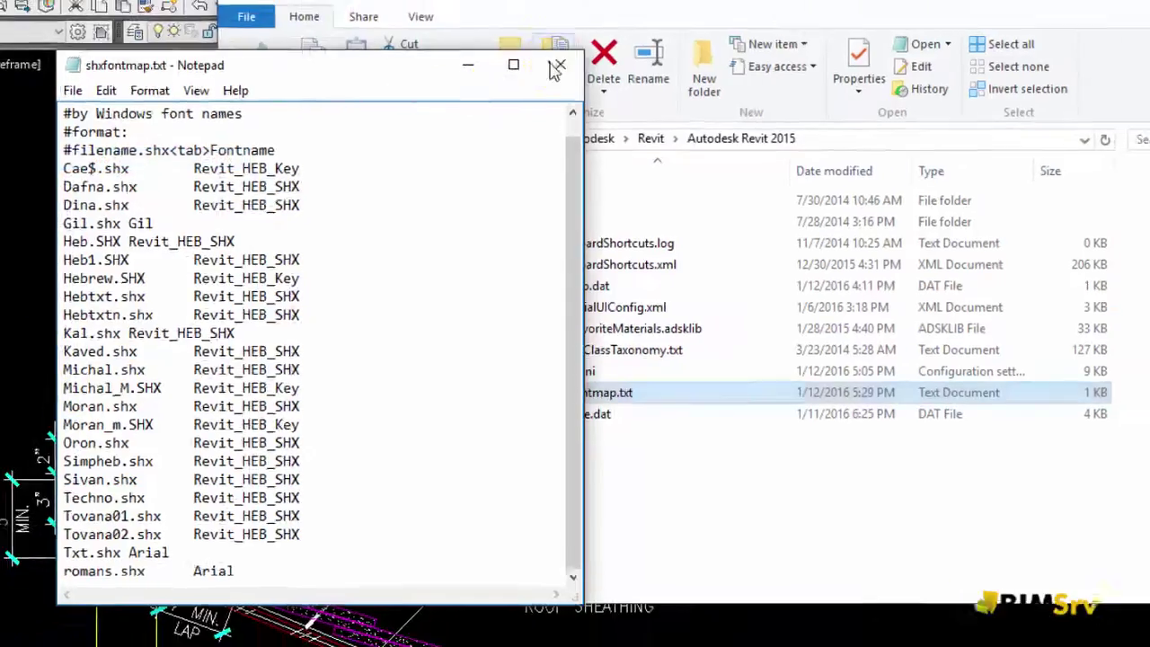
click(557, 54)
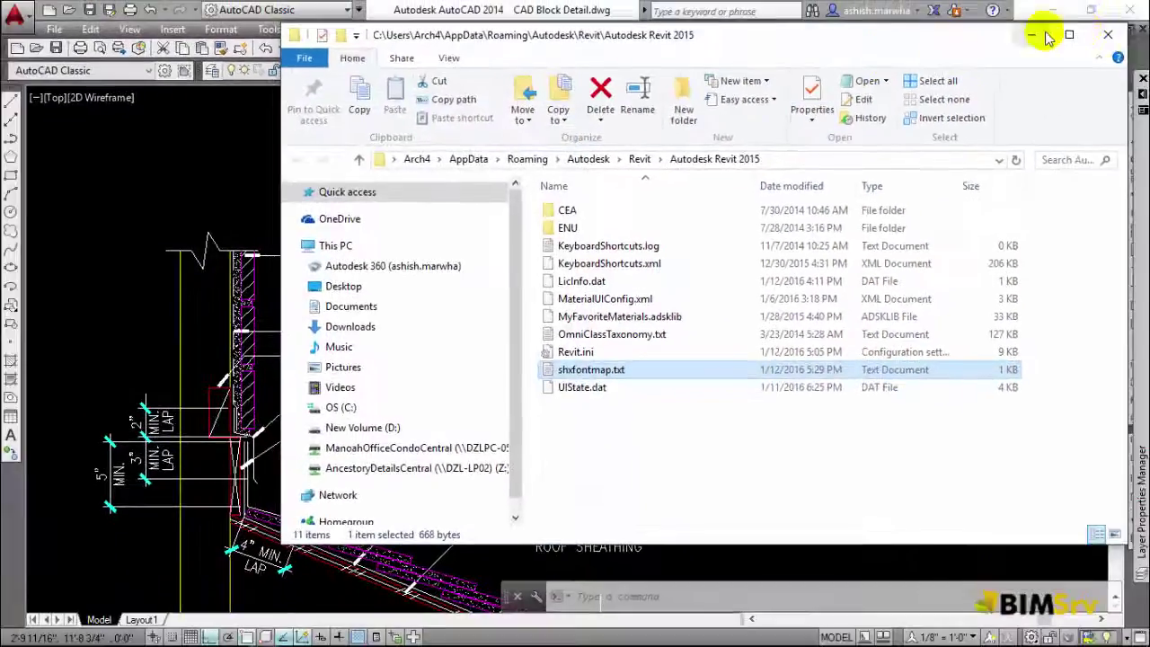
click(1131, 25)
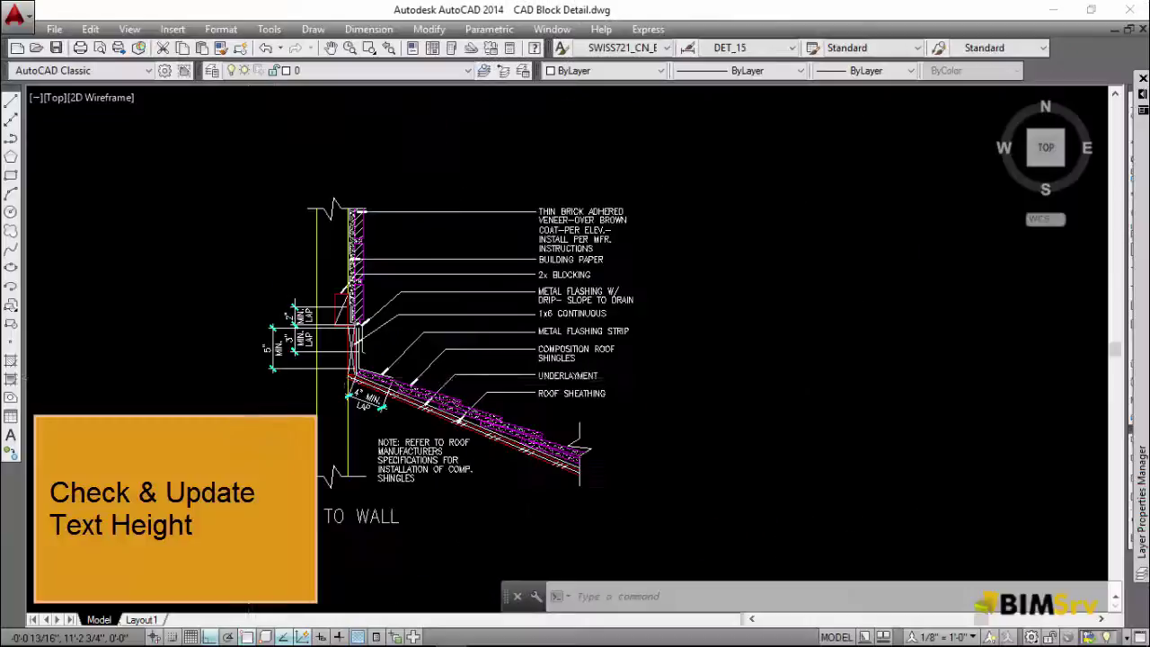
Quick Select only the 22 Text objects within the window-selected detail.
click(307, 143)
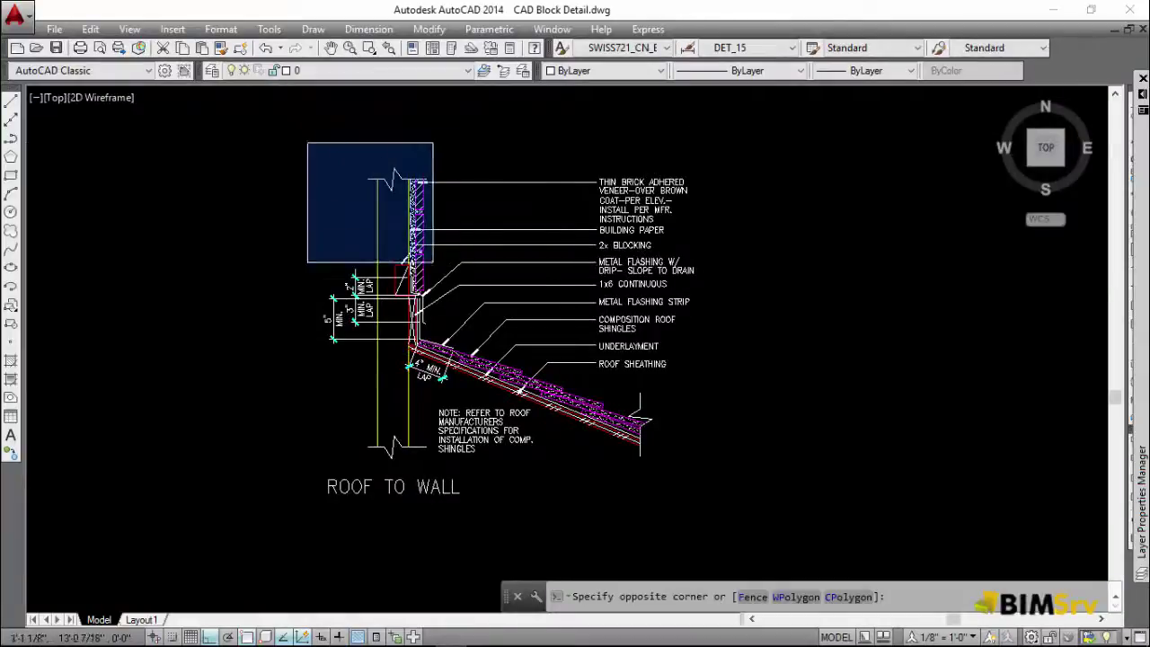
click(724, 463)
right_click(619, 261)
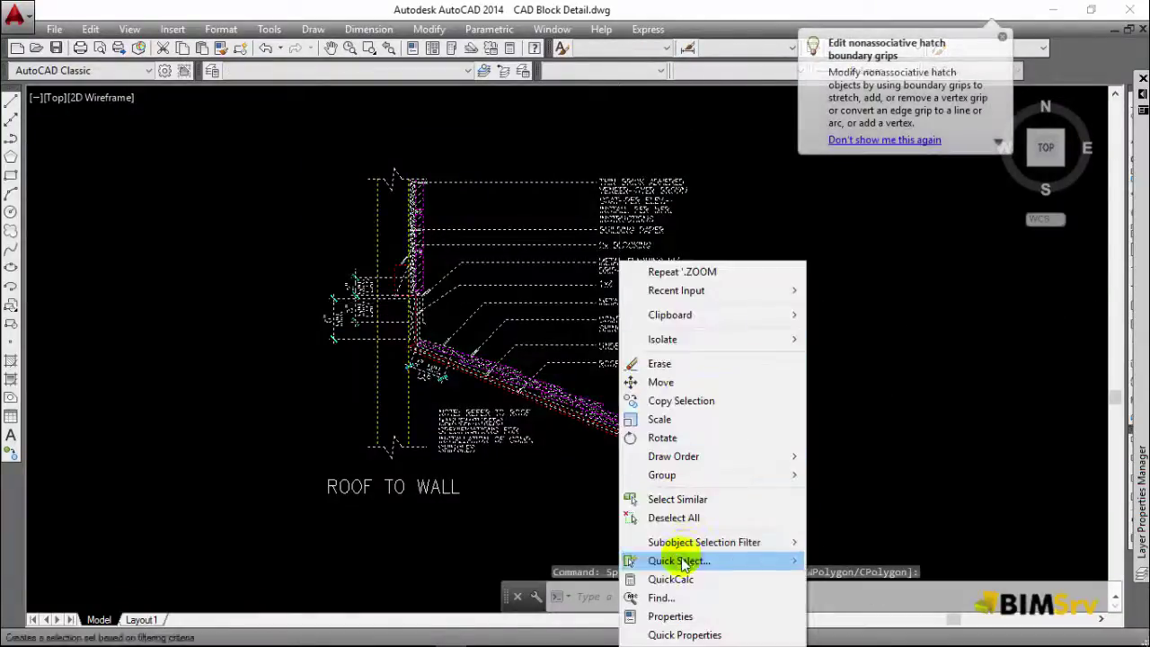
click(679, 561)
click(580, 192)
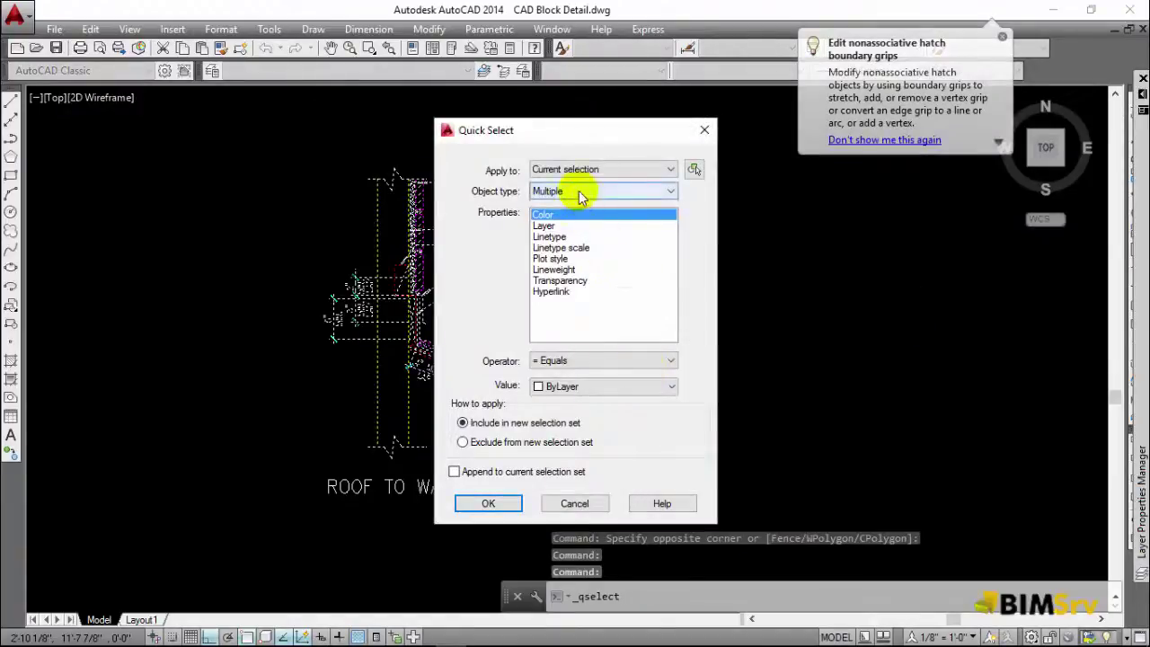
click(543, 217)
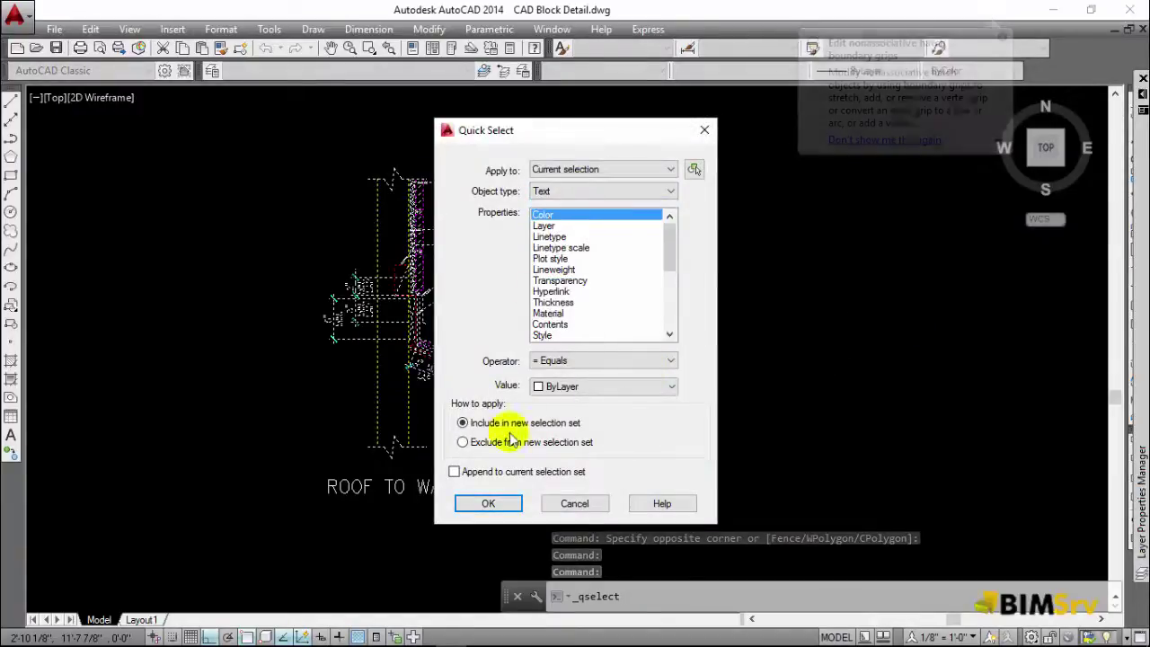
click(488, 503)
Show the Properties palette for the 22 selected text objects.
middle_drag(321, 416, 422, 439)
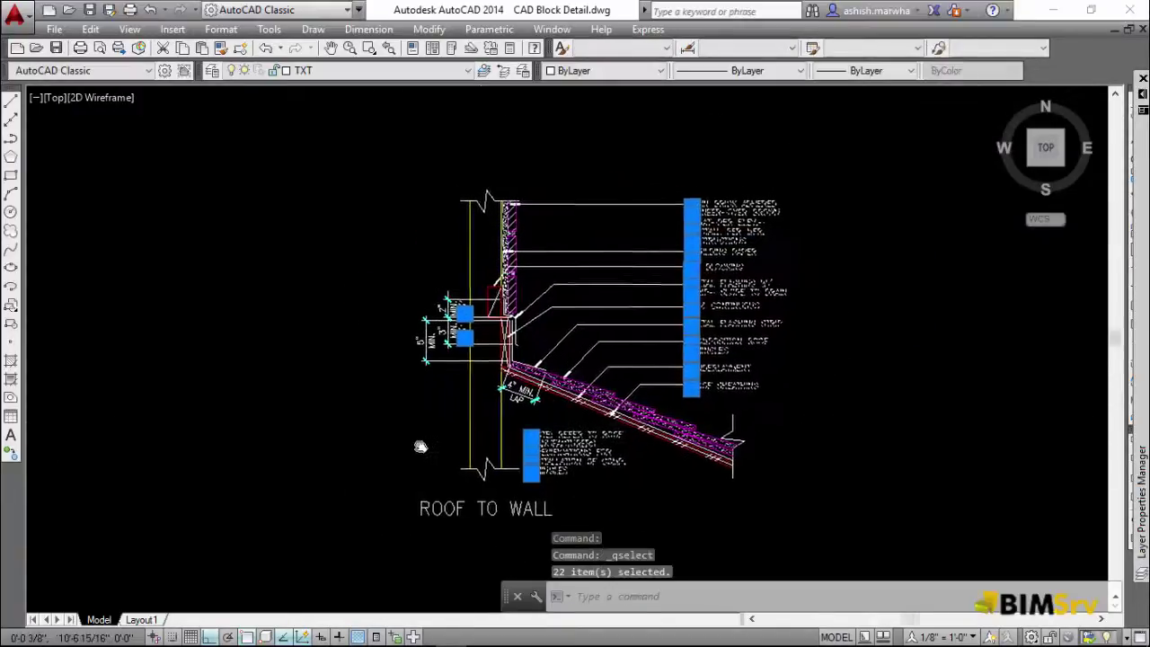
right_click(728, 261)
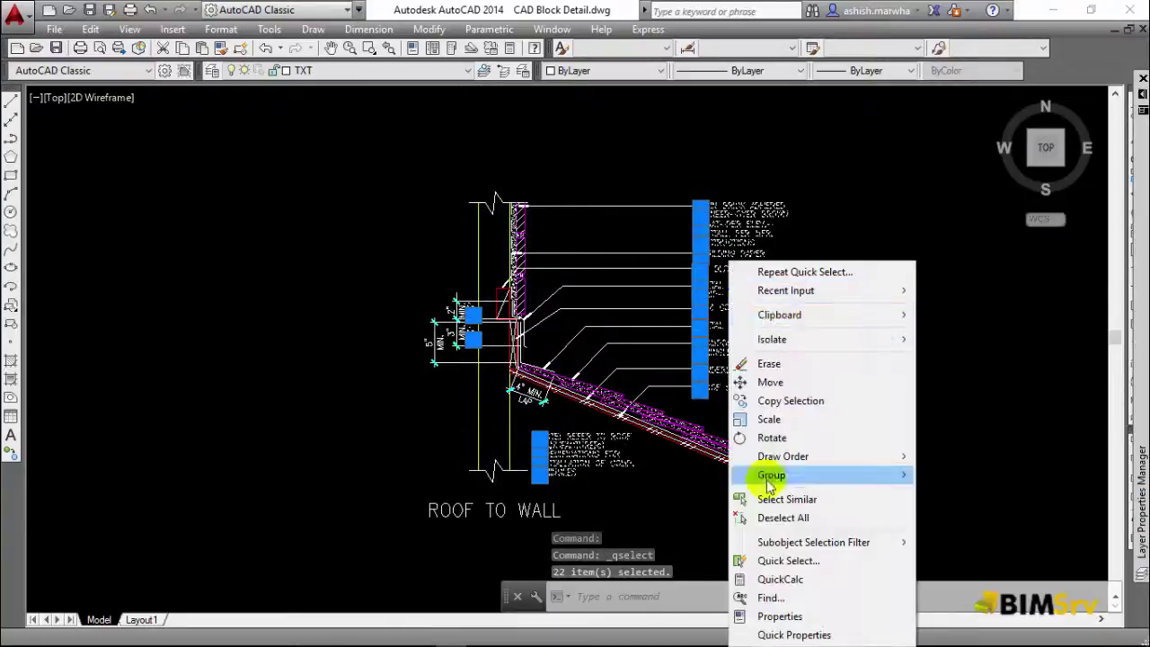
click(780, 616)
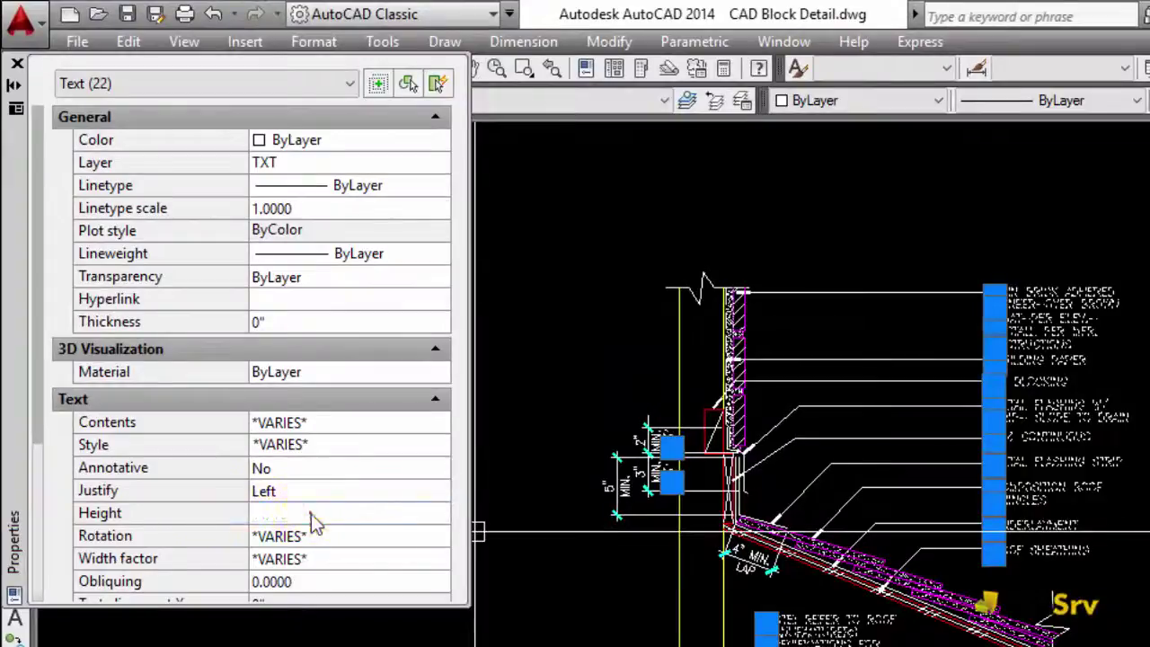
Set the 22 labels' height to 0.375 using QuickCalc (3/32 × 4) and close Properties.
click(315, 520)
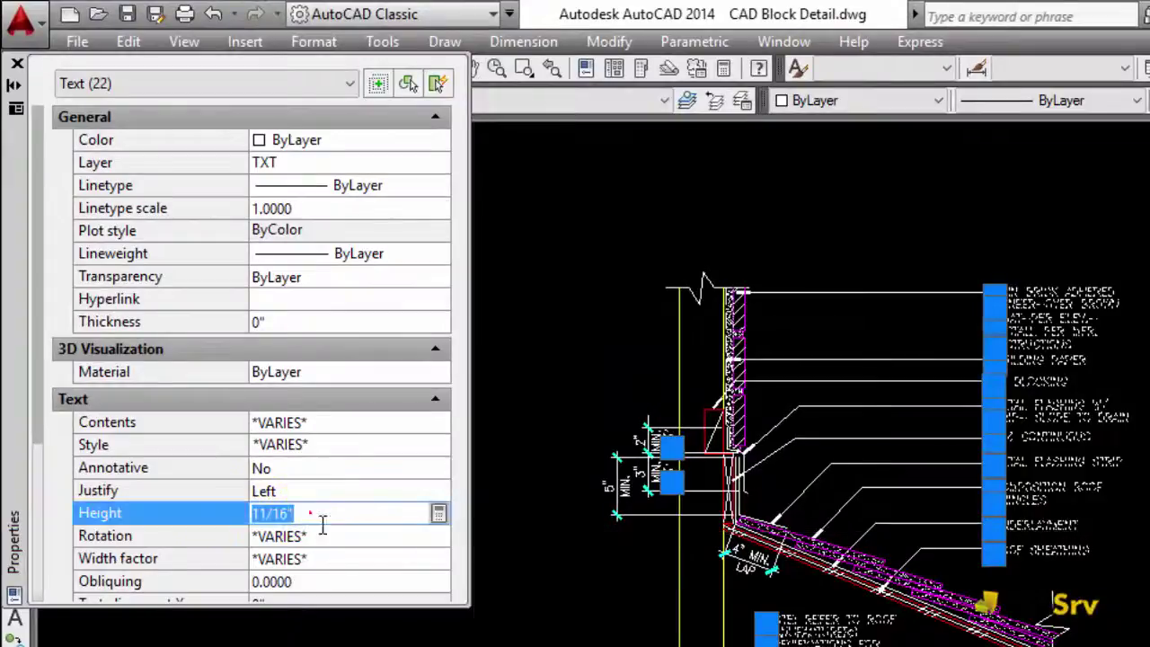
click(438, 514)
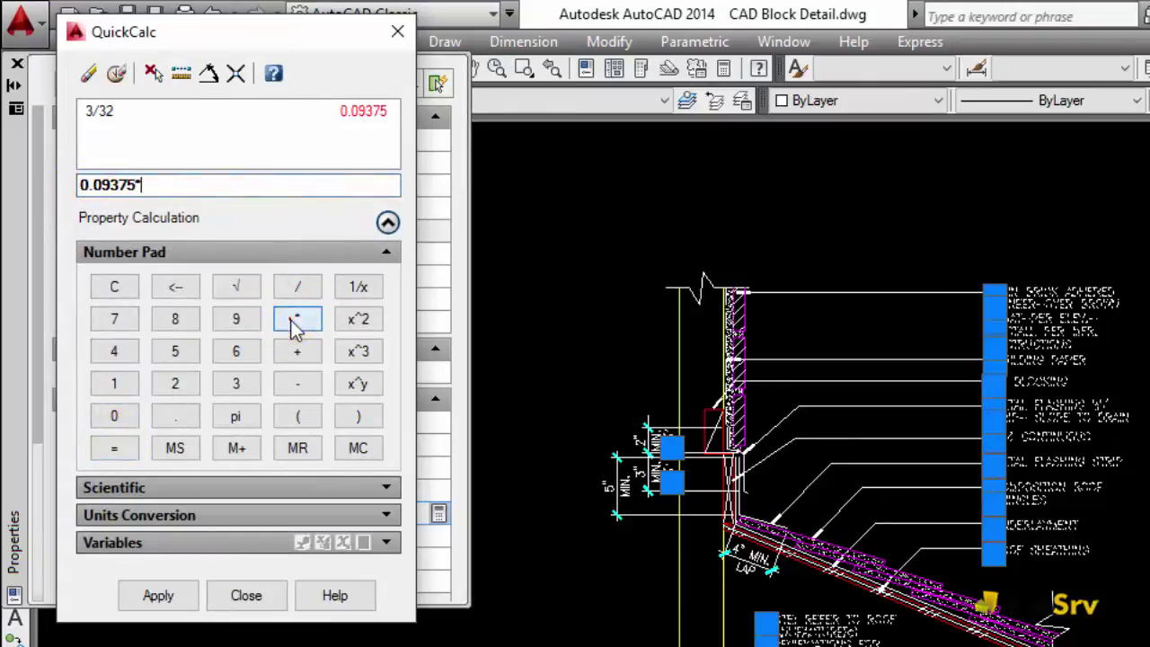
click(122, 448)
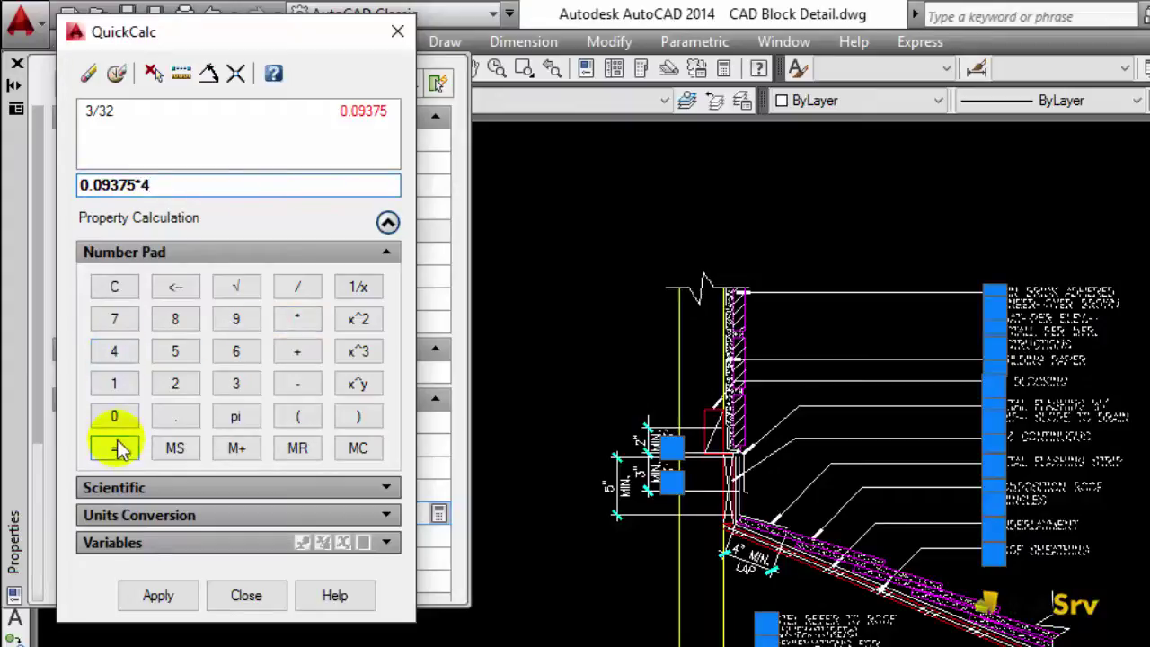
click(171, 597)
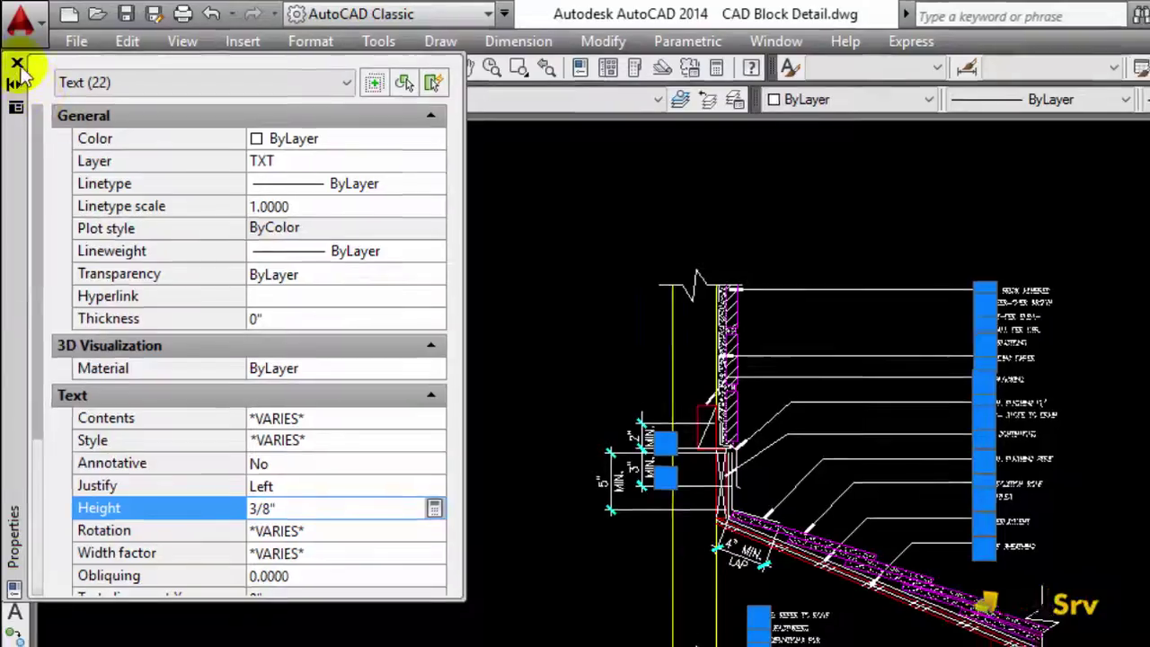
click(18, 65)
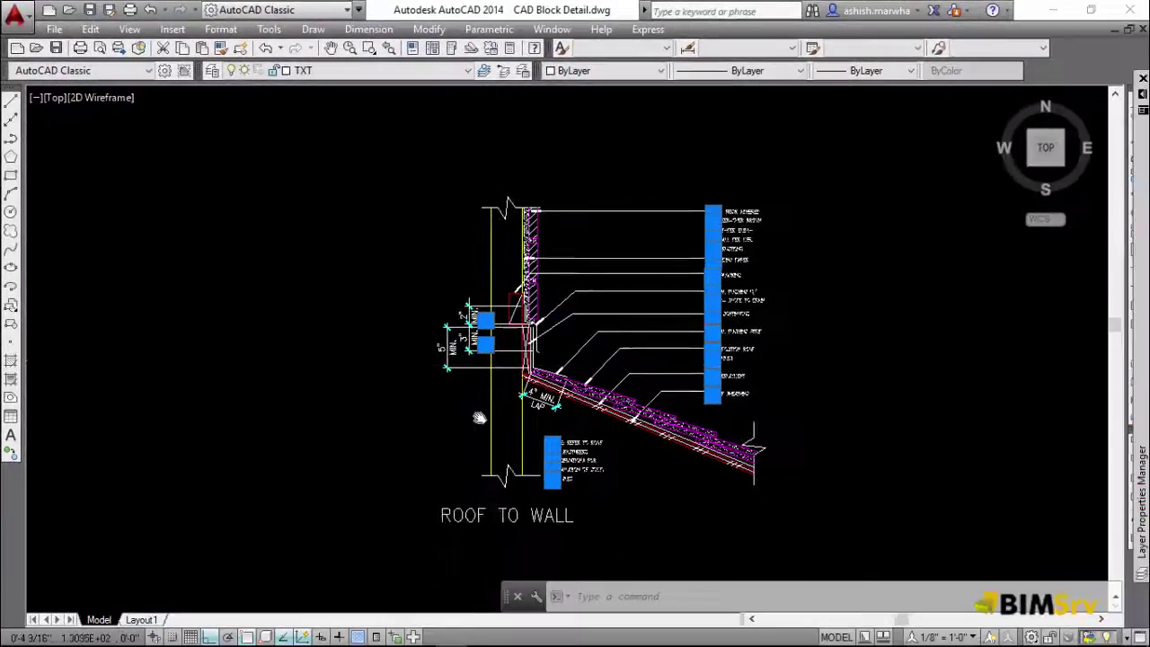
middle_drag(479, 418, 487, 415)
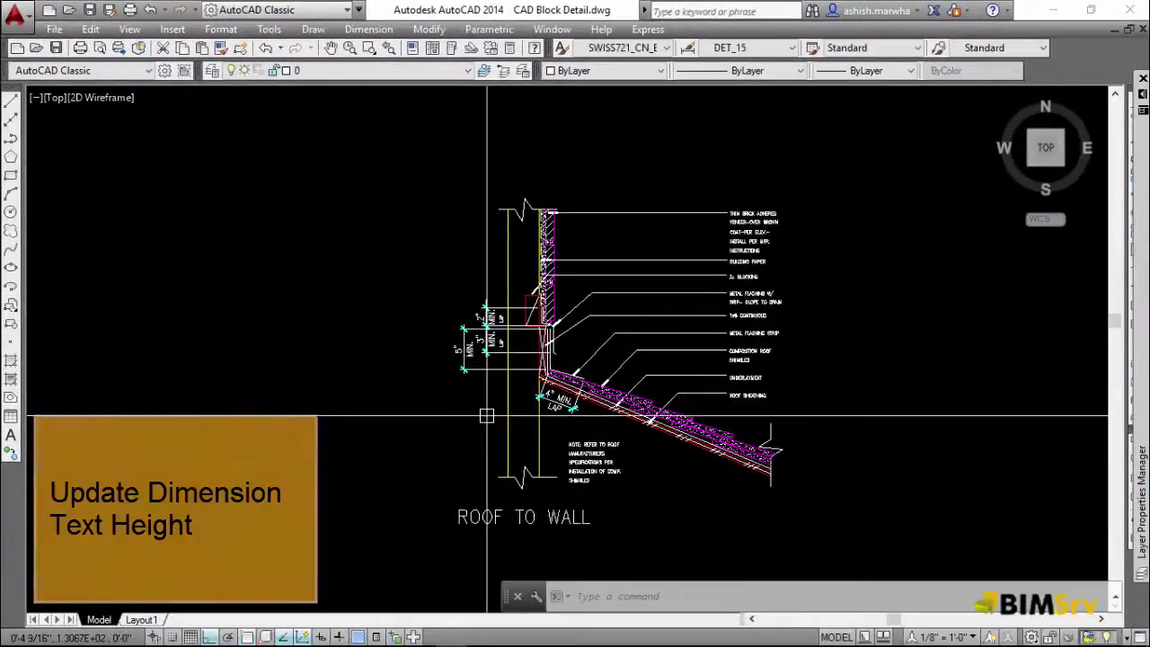
Change the DET_15 dimension style's text height from 5/64" to 3/32".
text(d)
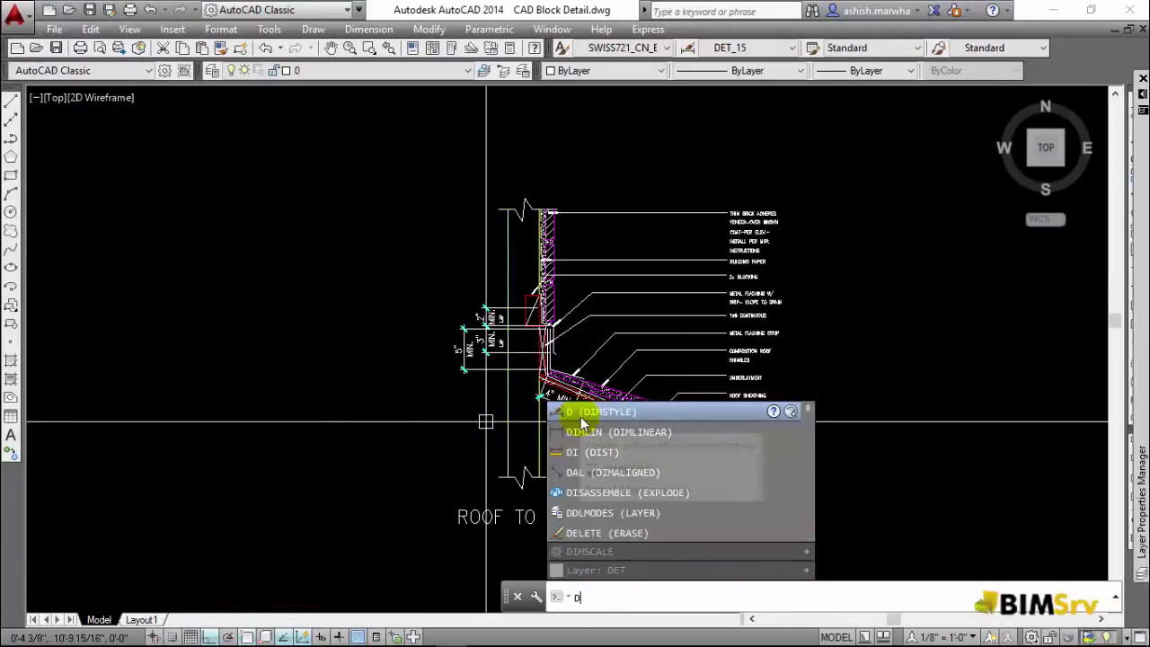
click(580, 412)
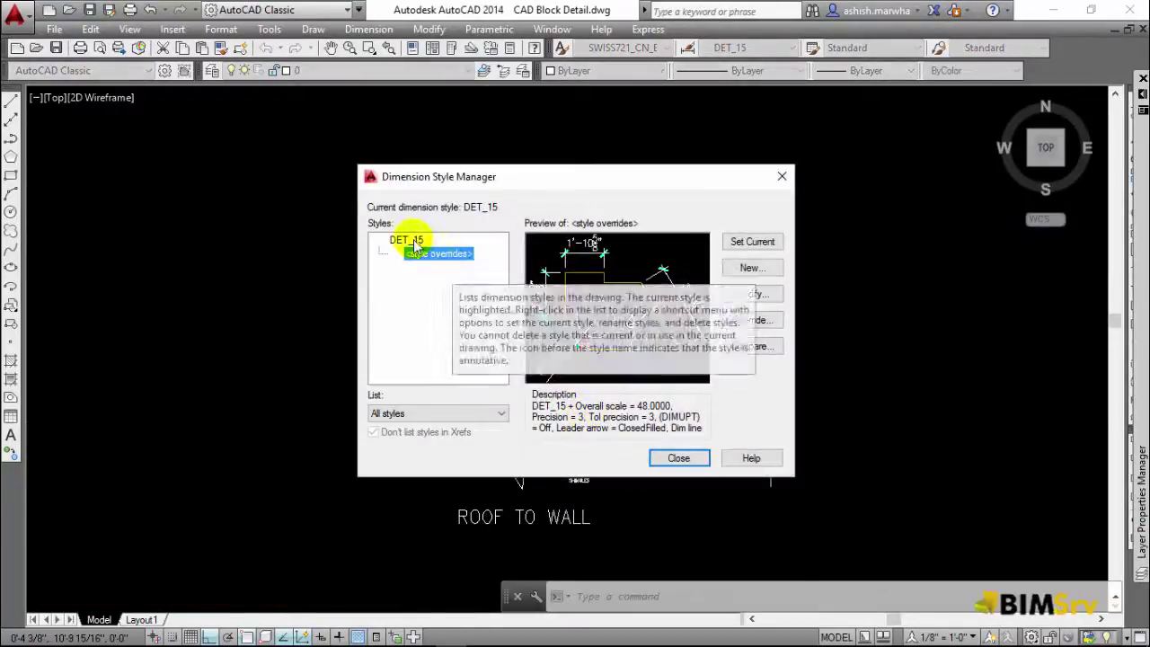
click(409, 240)
click(746, 295)
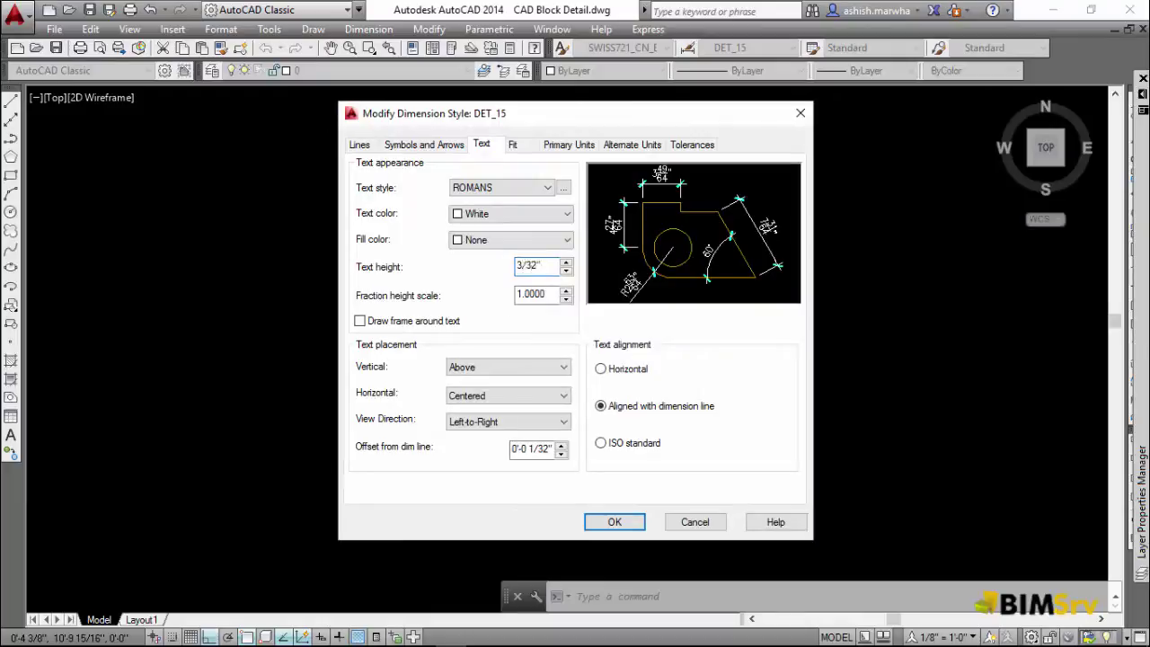
click(620, 522)
click(678, 458)
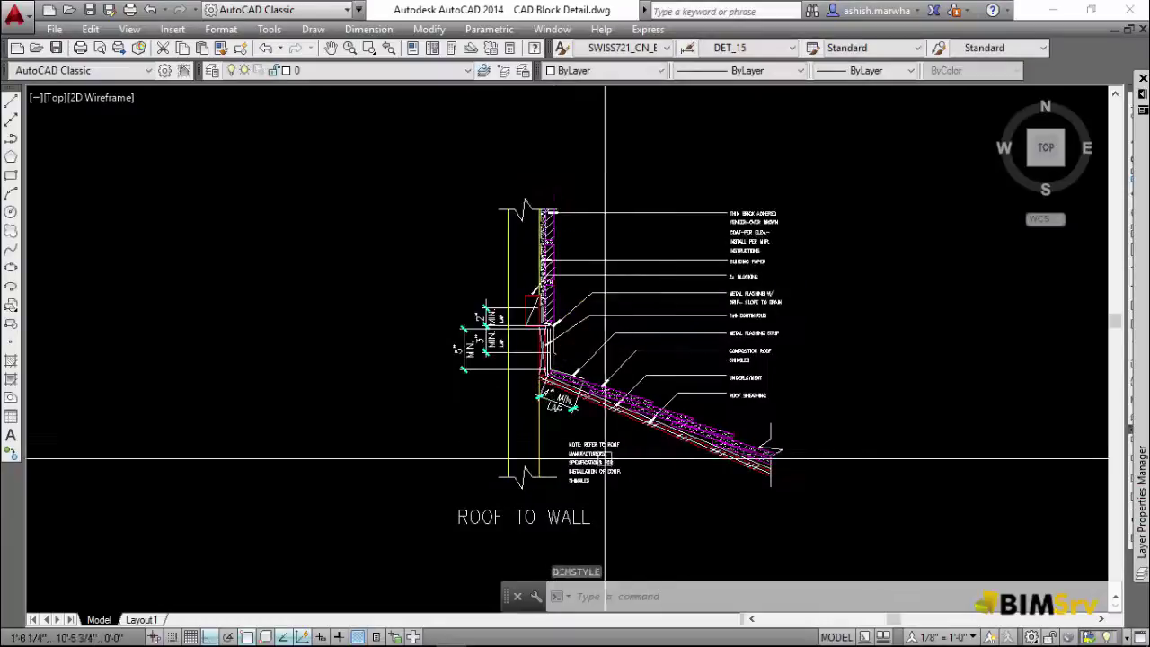
Set the AutoCAD dimension scale to 4".
scroll(611, 413, up, 2)
middle_drag(600, 415, 531, 410)
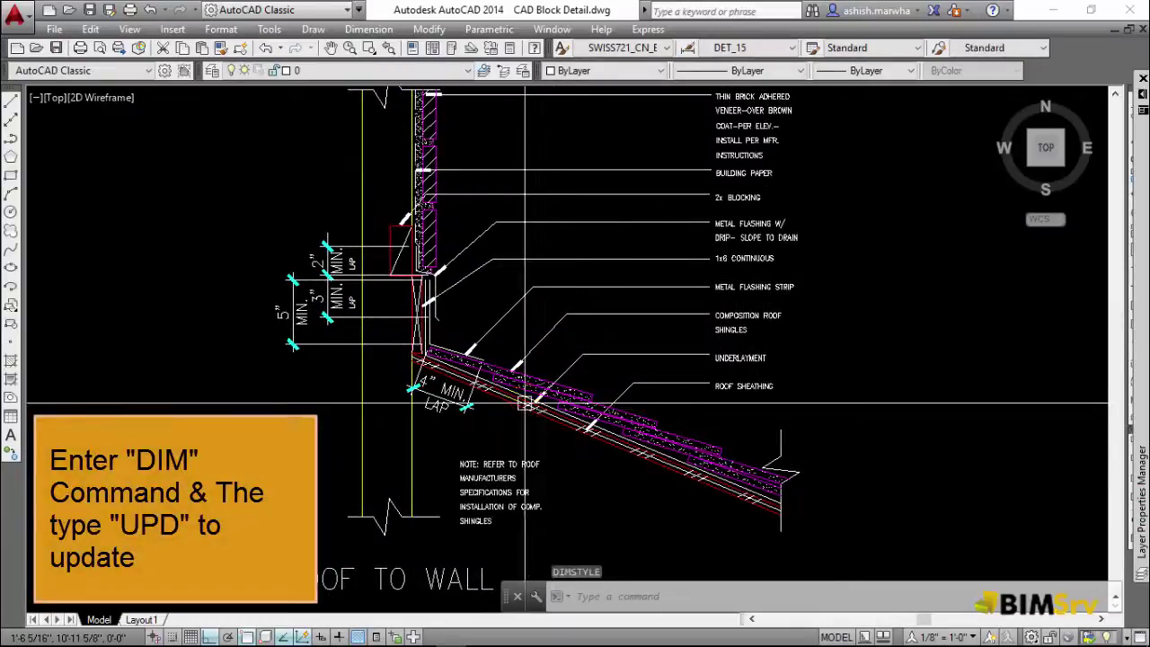
text(dim)
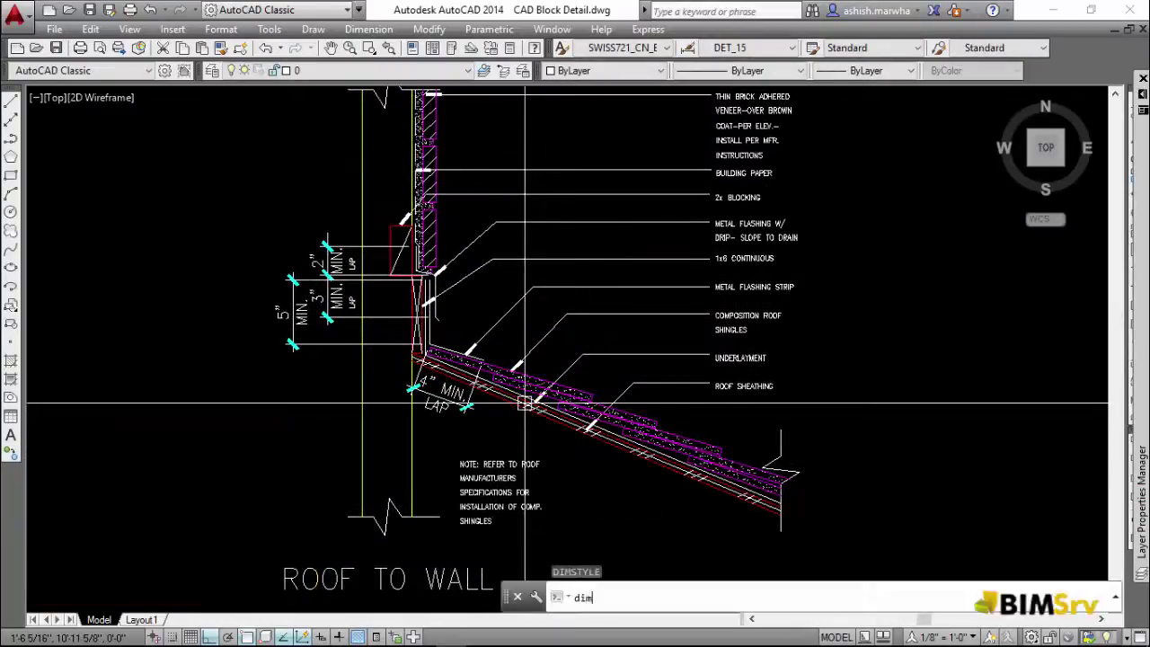
text(le)
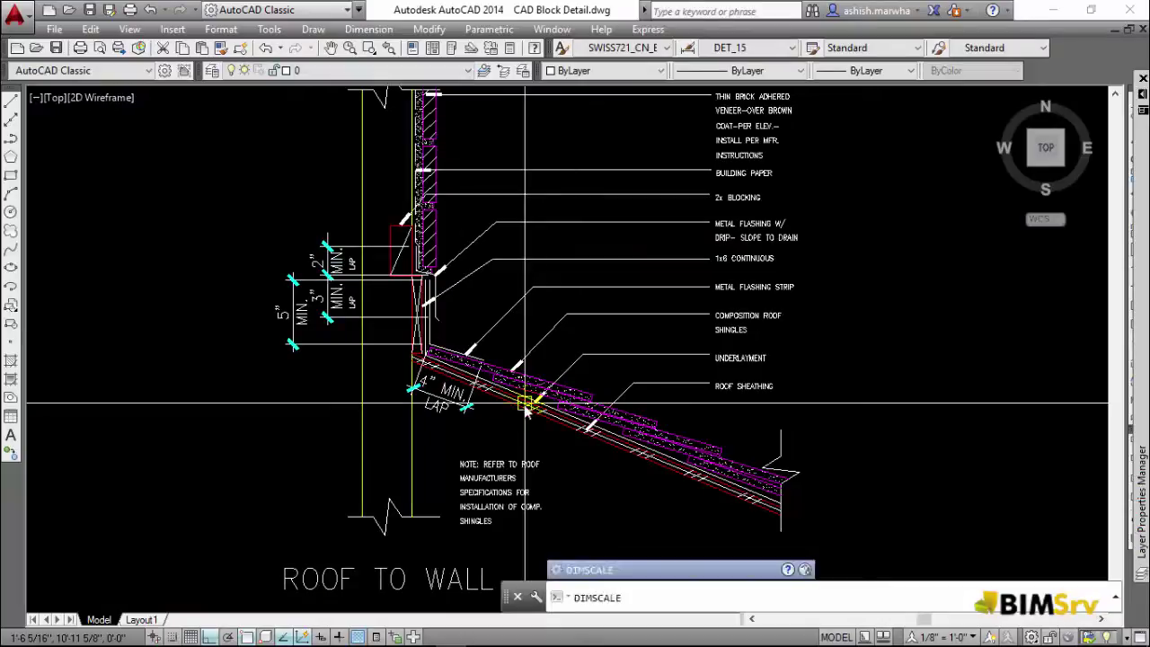
key(Return)
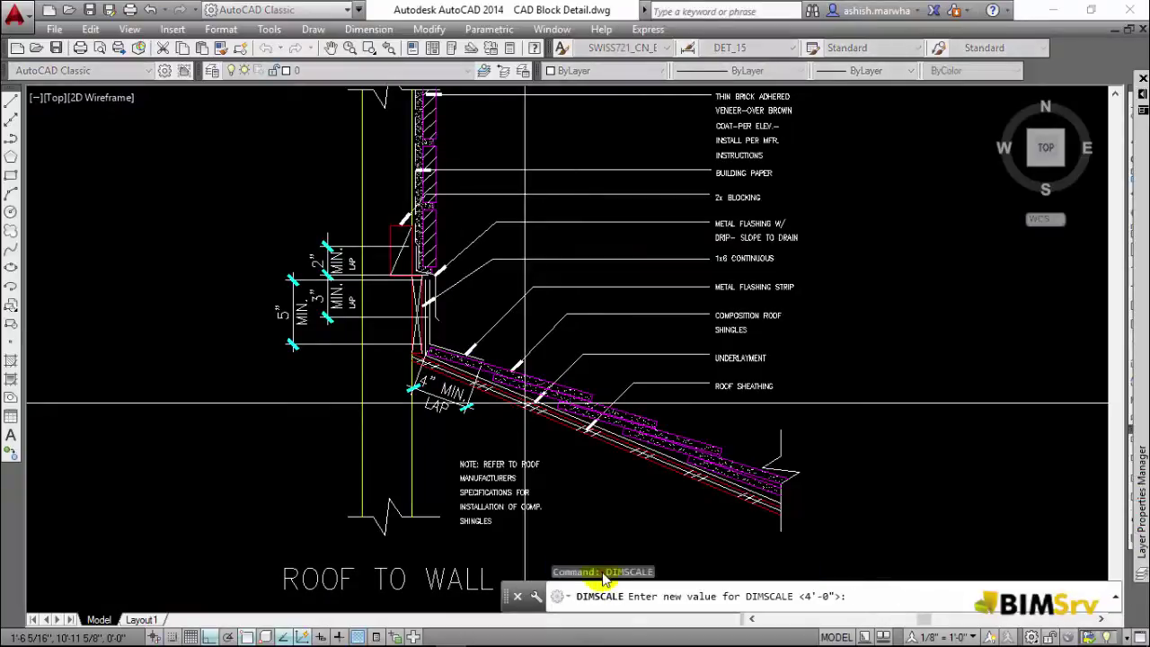
text(4)
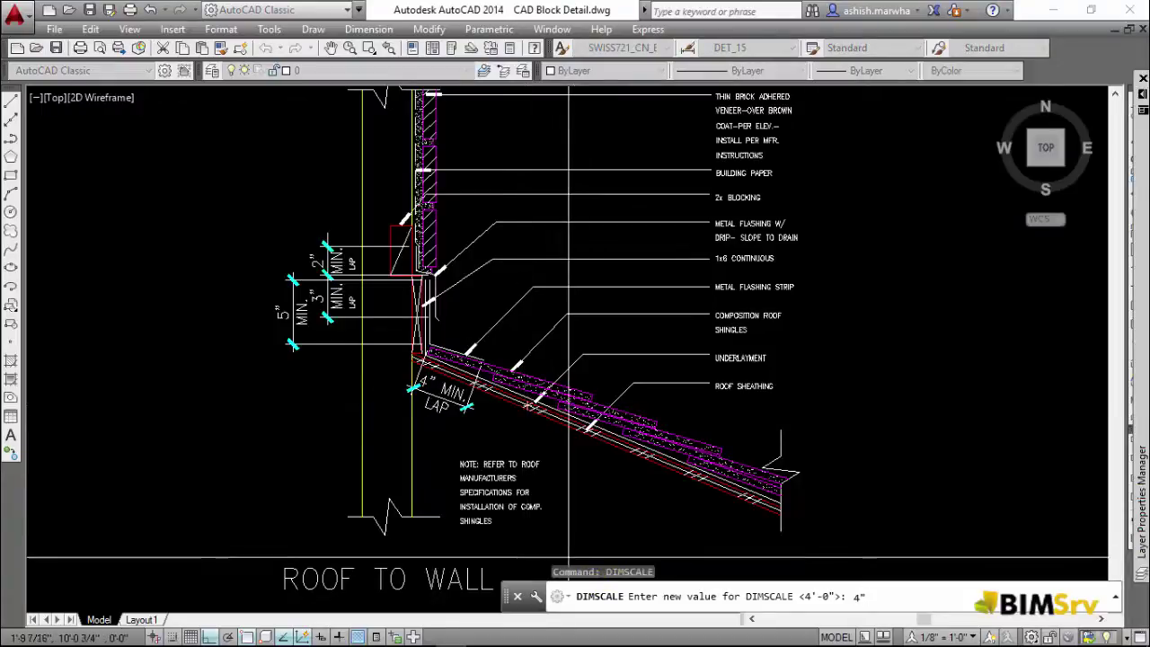
key(Return)
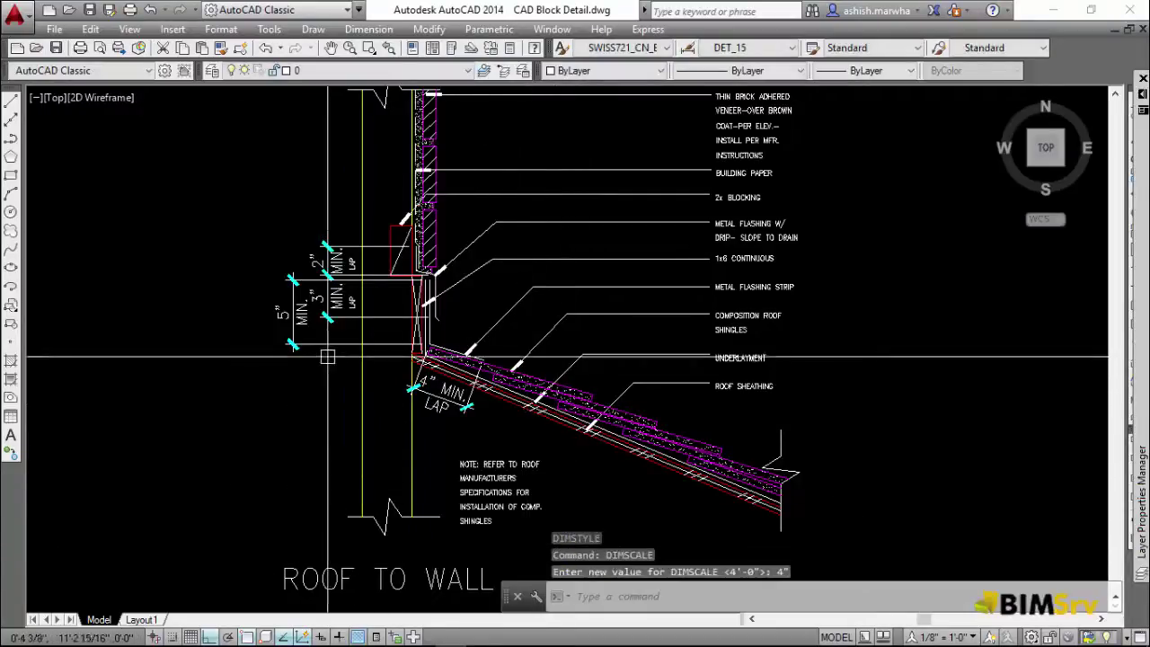
Update the existing dimensions, including the vertical 5" one, to the revised DET_15 style.
text(d)
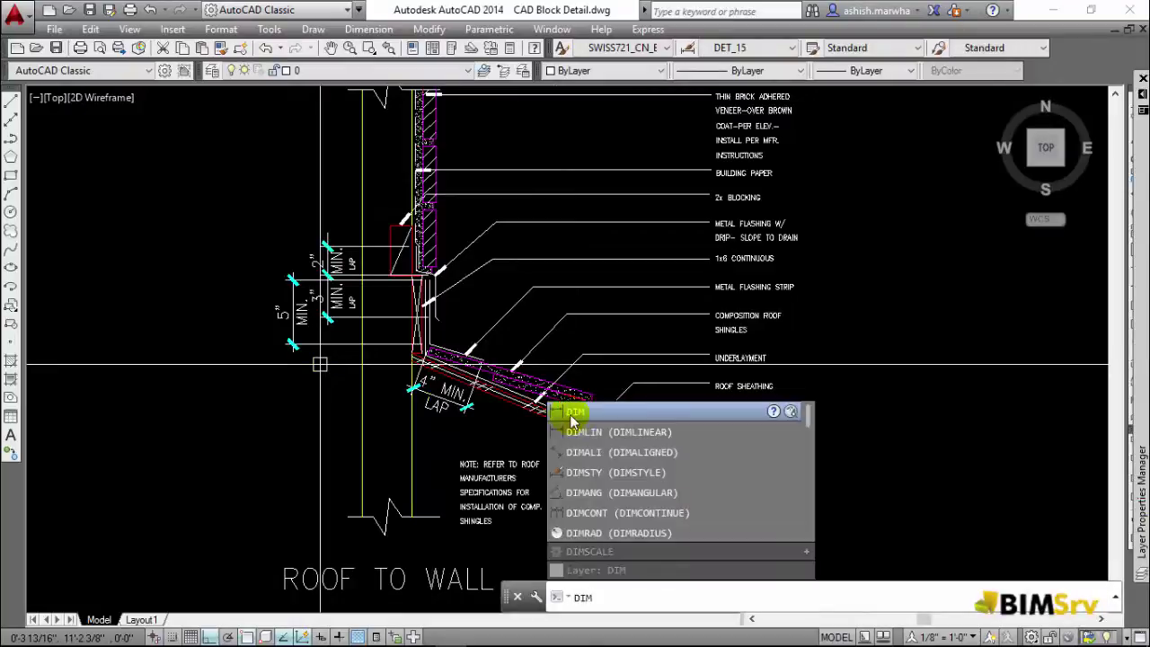
click(568, 419)
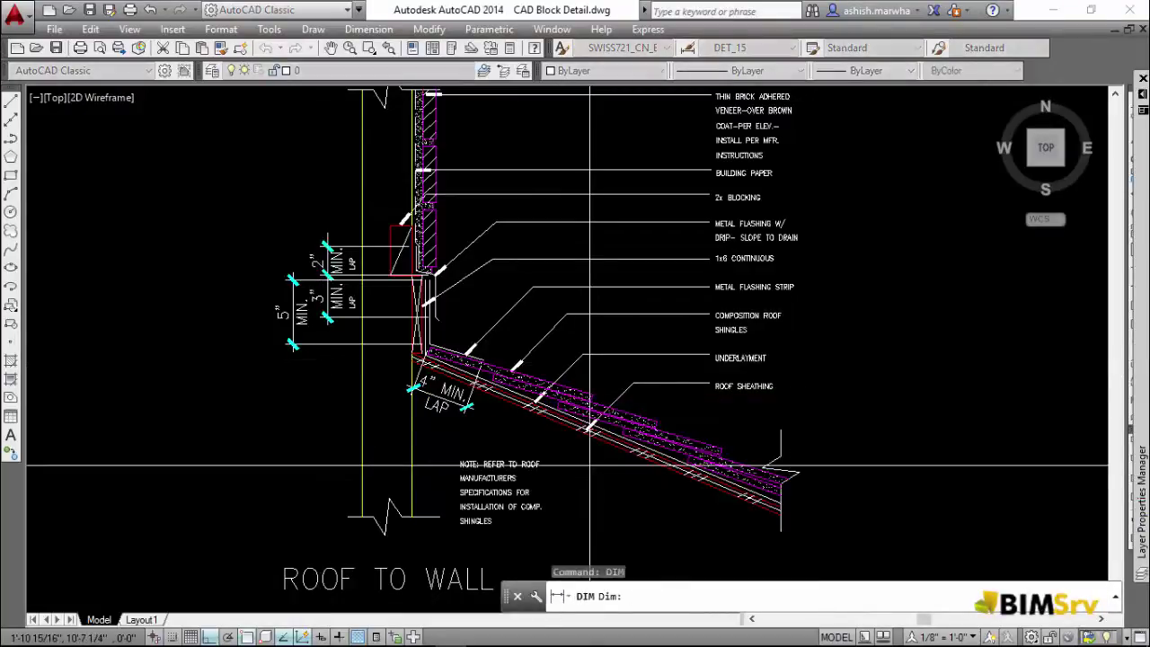
text(upd)
key(Return)
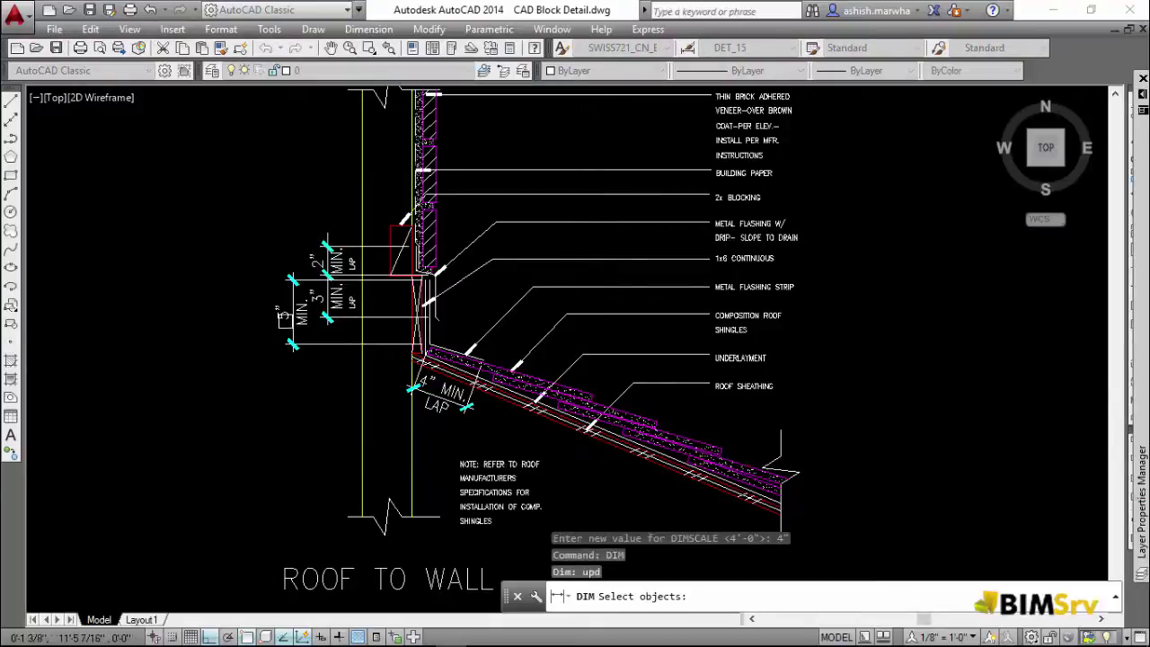
click(282, 312)
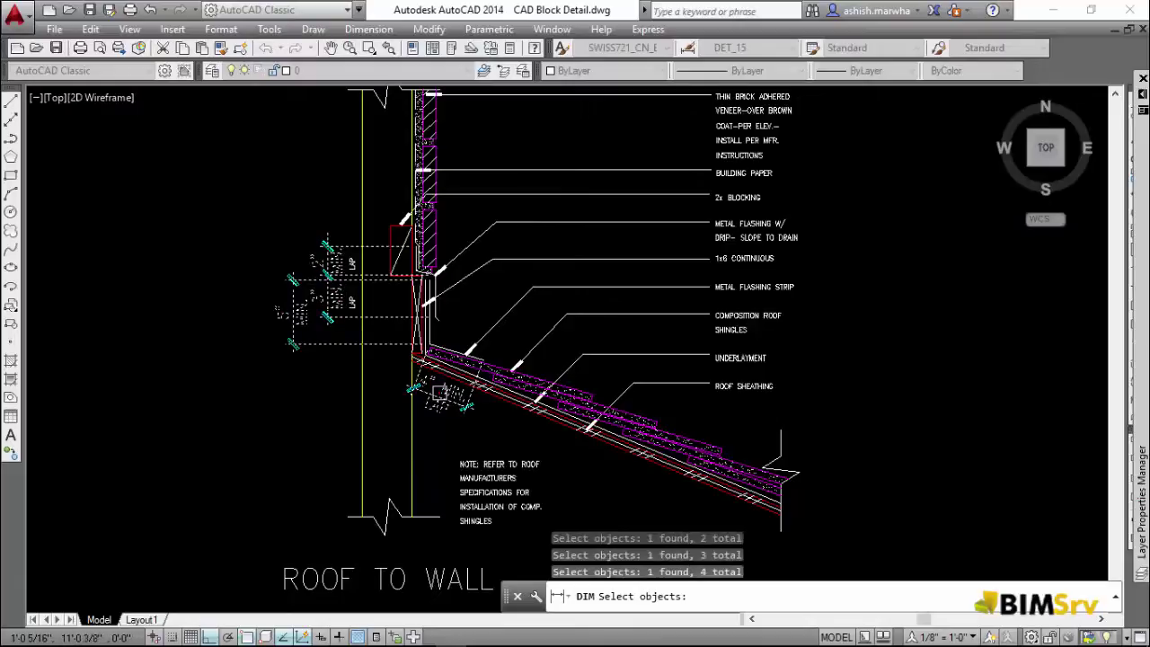
key(Return)
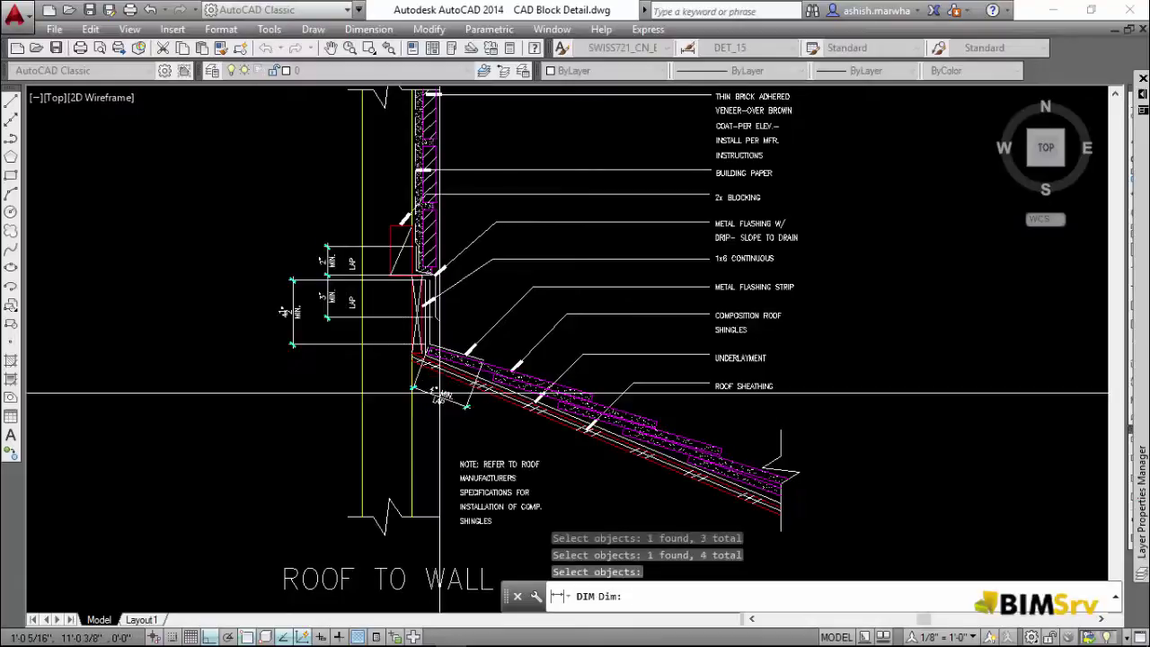
scroll(404, 405, down, 1)
scroll(359, 422, down, 1)
scroll(325, 437, down, 1)
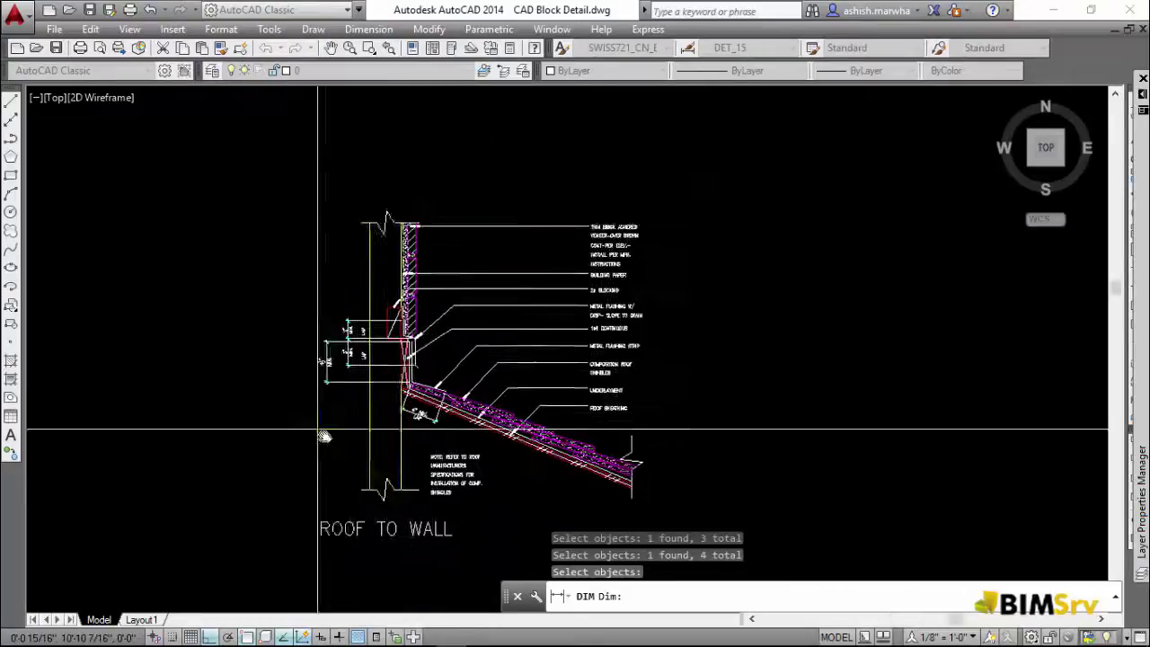
scroll(325, 437, up, 1)
key(Escape)
key(Escape)
Save the AutoCAD drawing.
scroll(174, 231, down, 1)
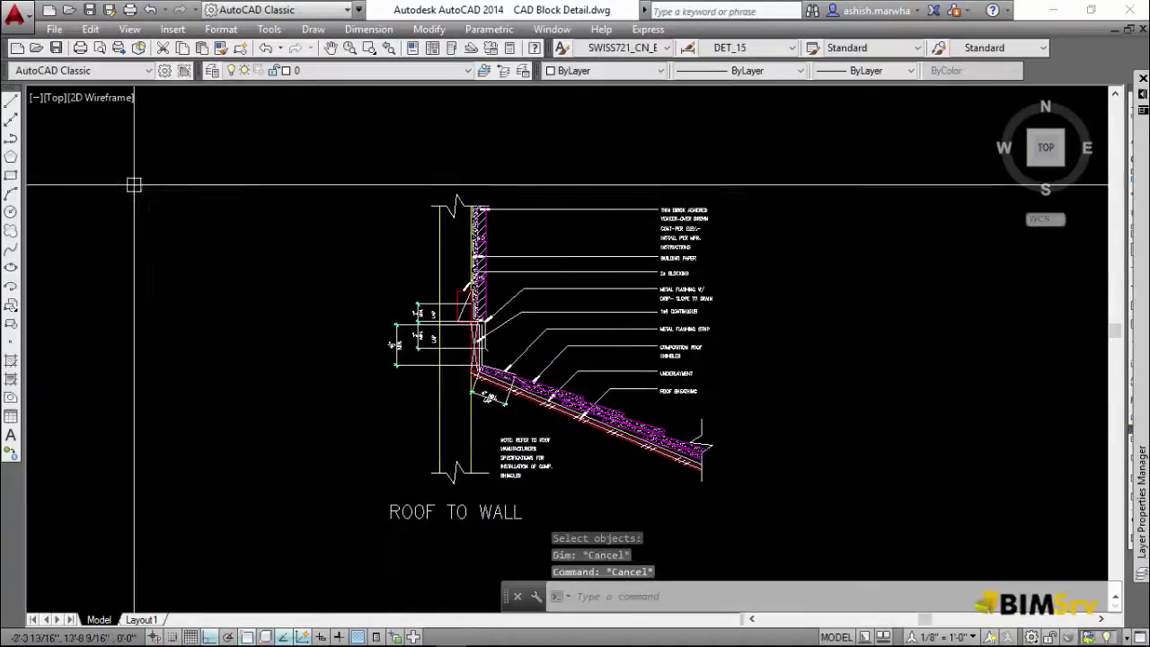
click(18, 13)
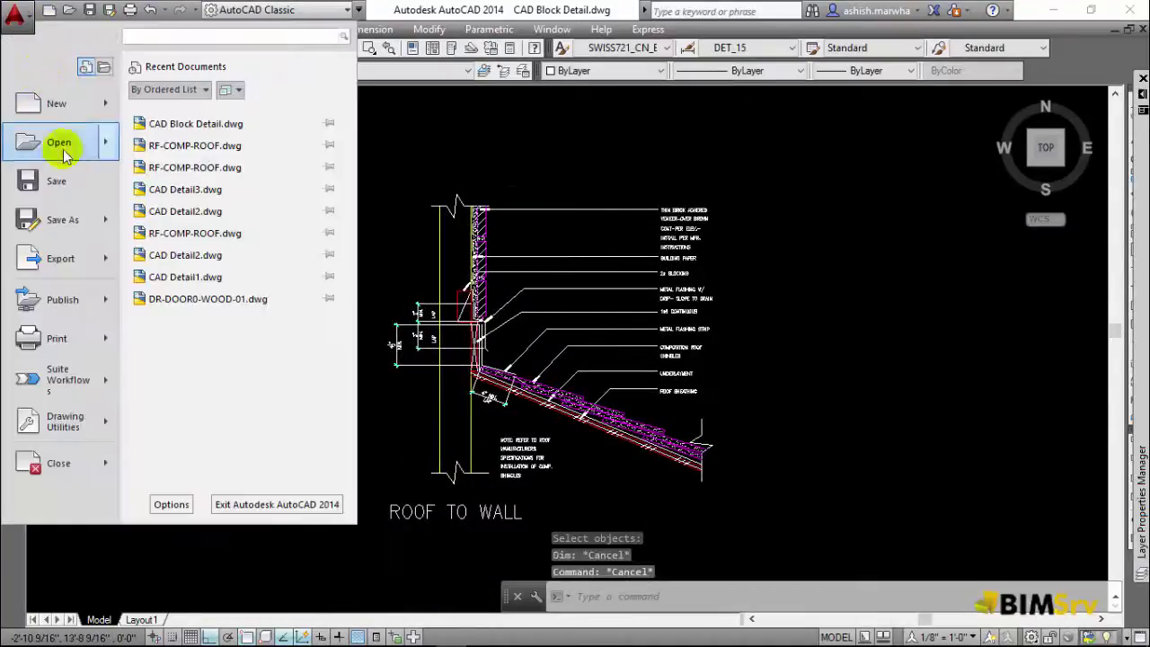
click(56, 181)
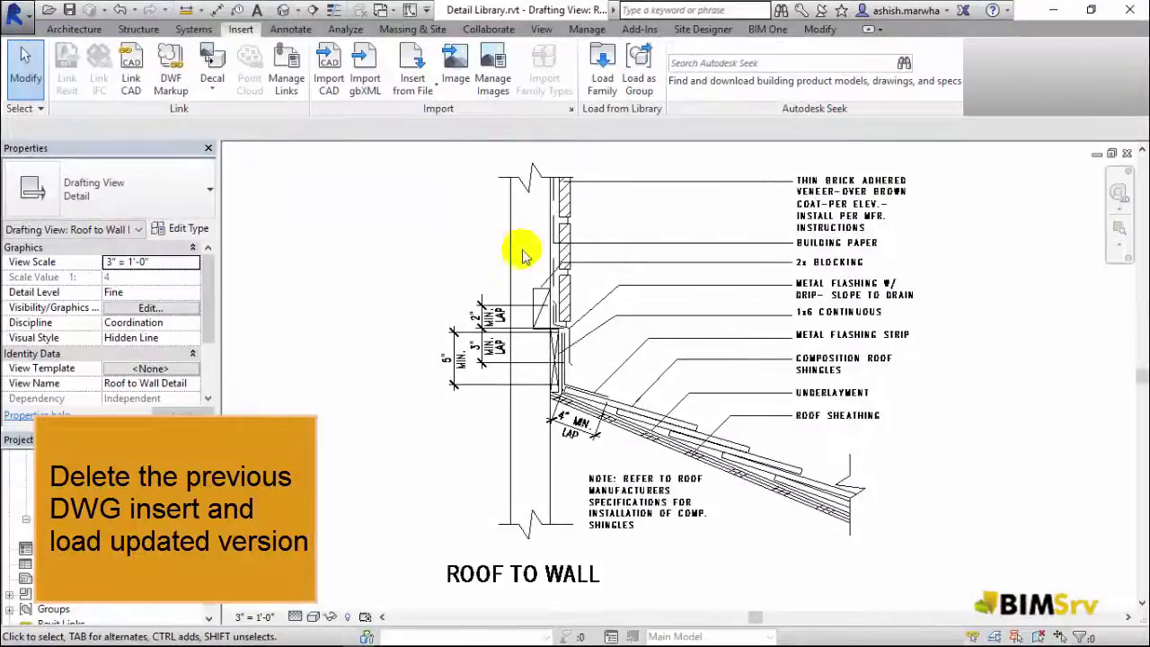
Delete the old CAD import from the Roof to Wall Detail view.
click(570, 253)
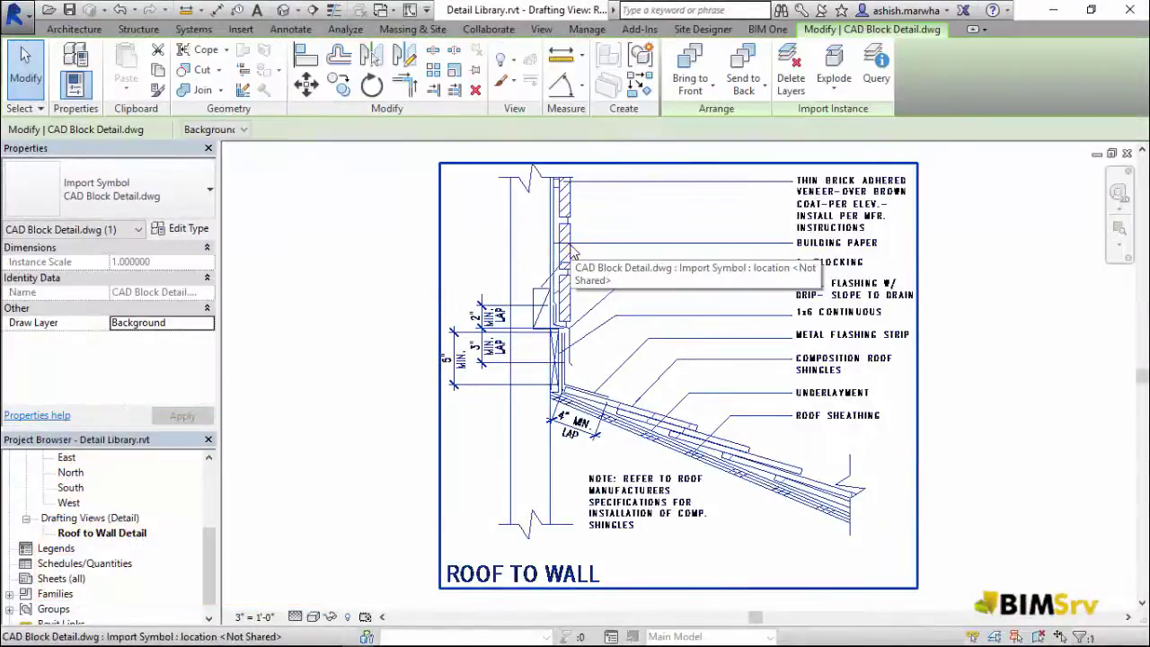
right_click(575, 245)
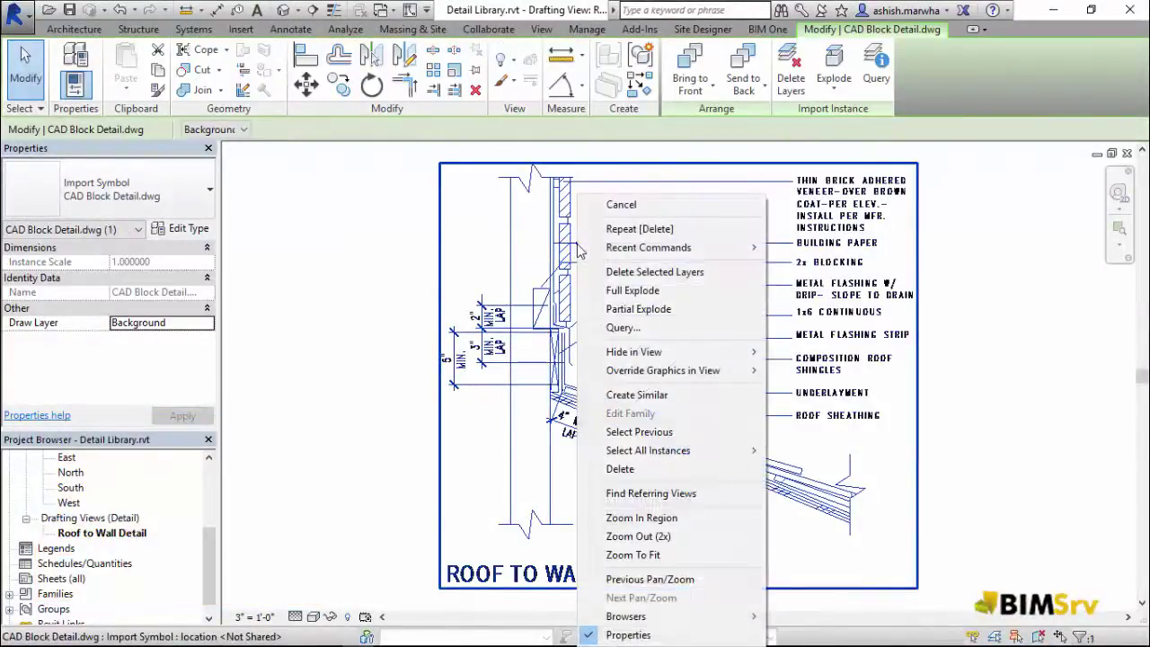
click(621, 469)
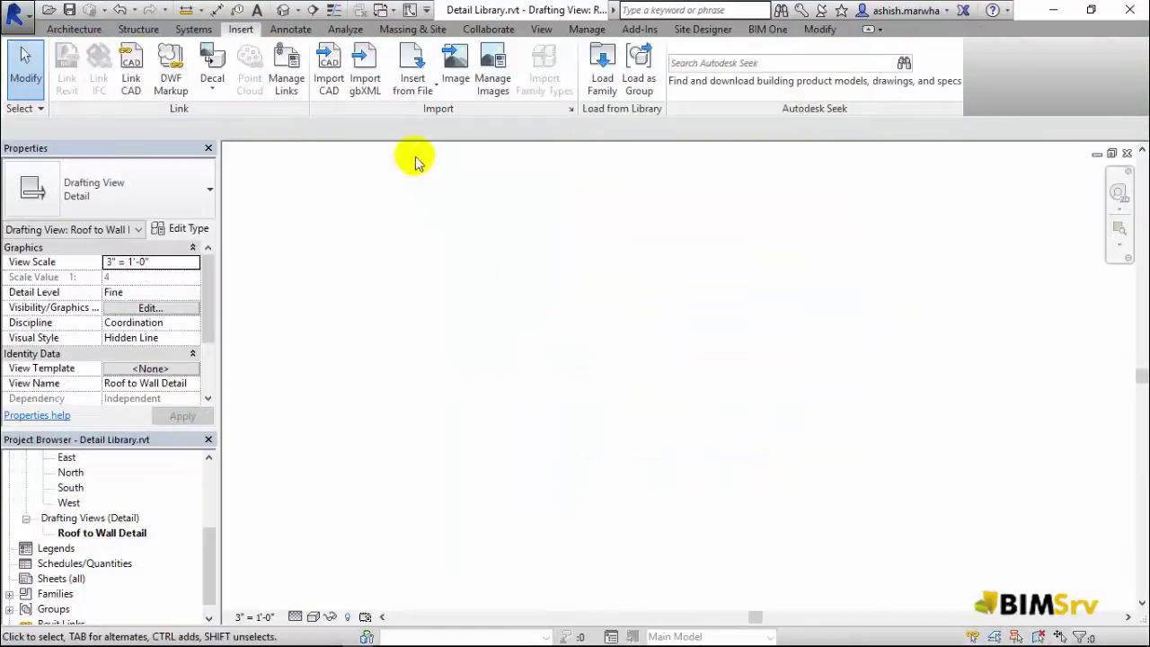
Import CAD Block Detail.dwg into the drafting view.
click(329, 70)
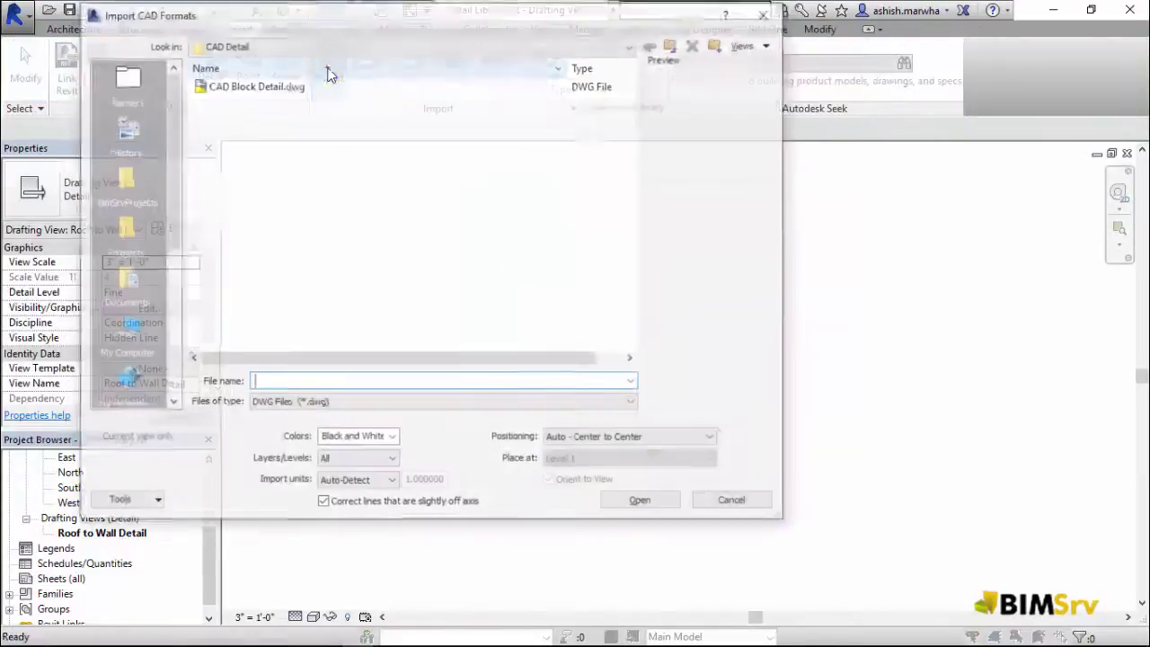
click(262, 87)
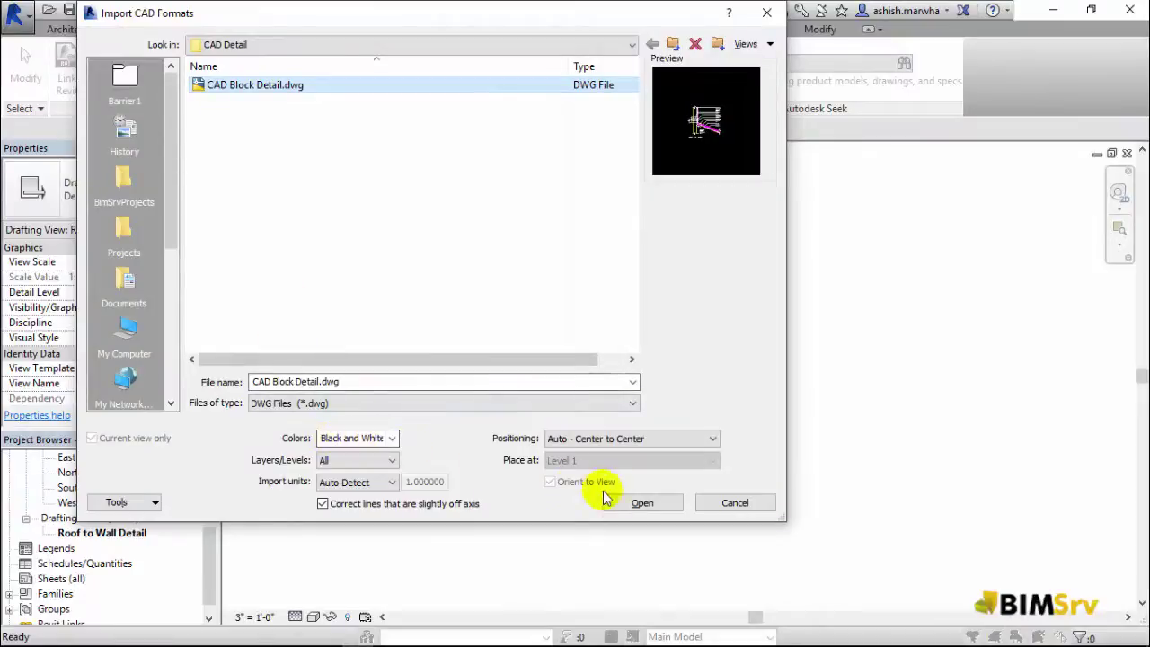
click(654, 509)
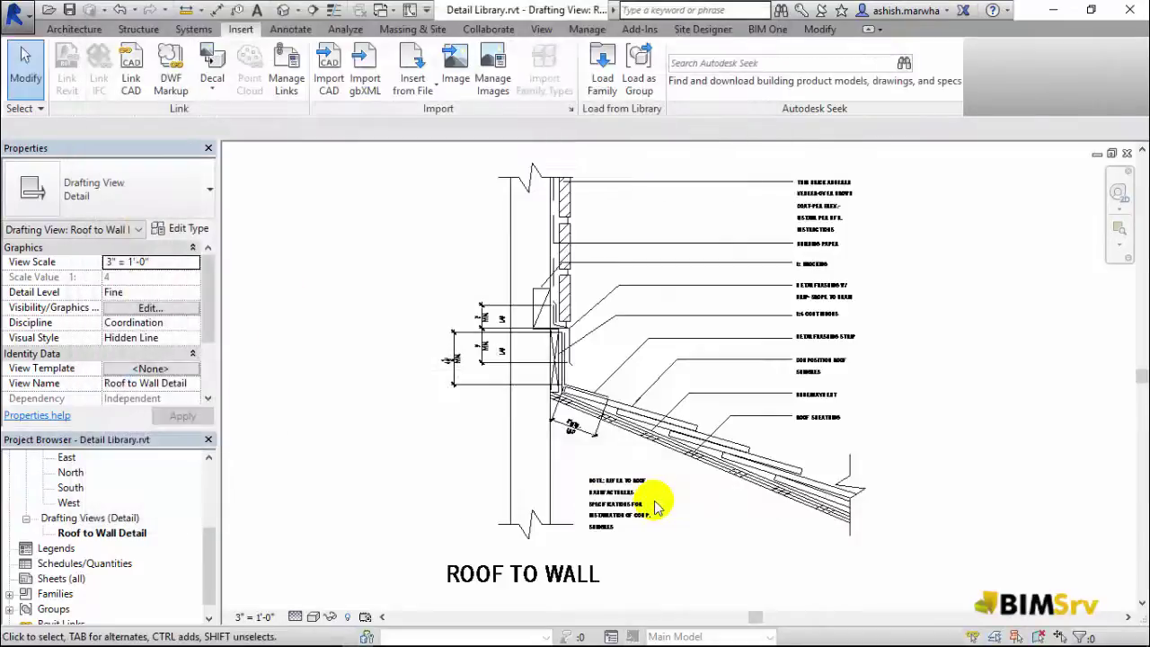
scroll(849, 191, up, 2)
scroll(899, 192, up, 2)
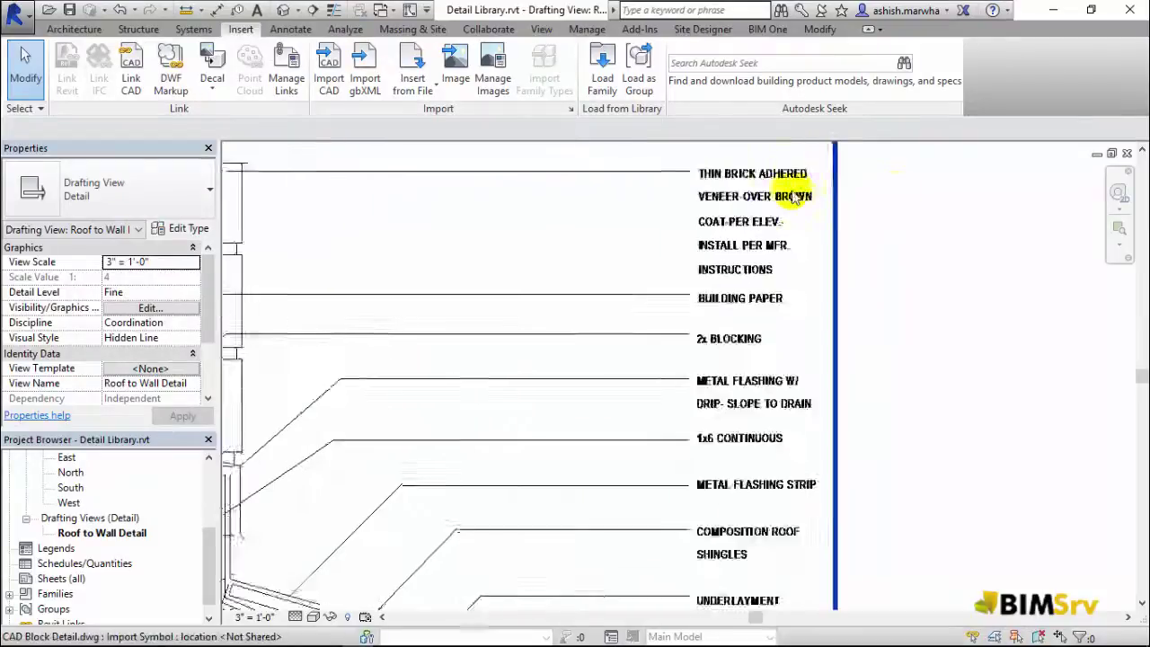
scroll(801, 192, up, 2)
scroll(784, 171, up, 1)
middle_drag(785, 171, 665, 260)
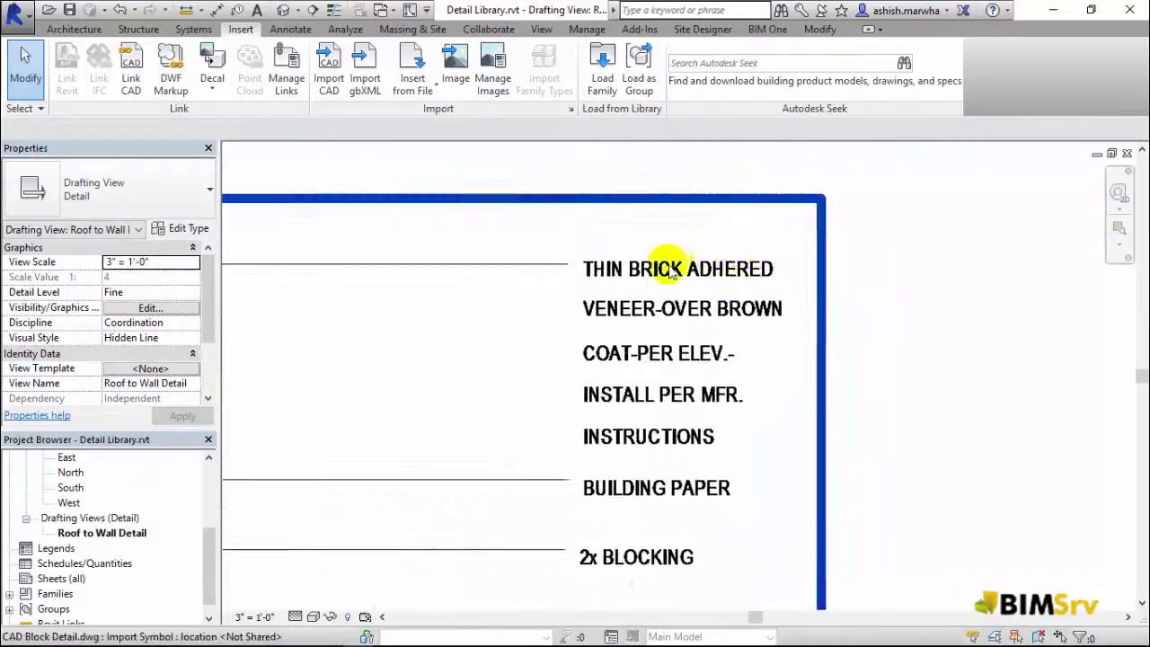
scroll(666, 265, up, 1)
key(Escape)
scroll(741, 276, down, 1)
mouse_move(727, 527)
middle_down()
mouse_move(745, 342)
mouse_move(915, 261)
middle_up()
scroll(915, 260, down, 1)
scroll(915, 260, down, 2)
mouse_move(920, 303)
middle_down()
mouse_move(827, 436)
mouse_move(827, 377)
mouse_move(881, 325)
middle_up()
middle_drag(873, 511, 886, 431)
scroll(789, 429, down, 1)
click(1120, 244)
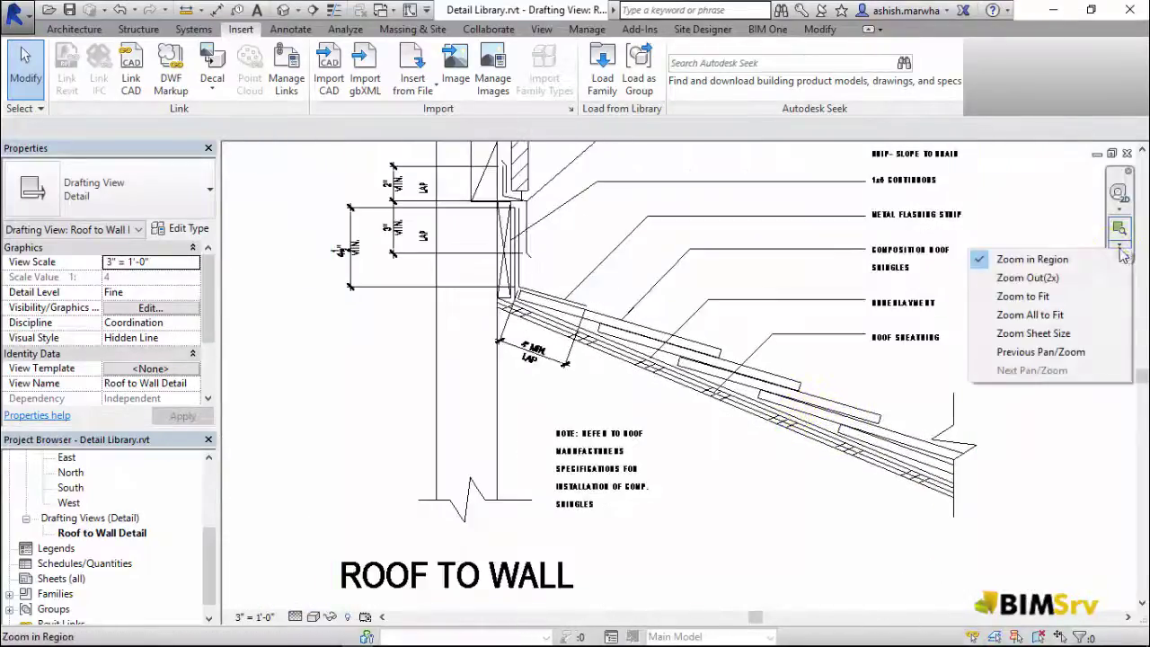
click(1060, 299)
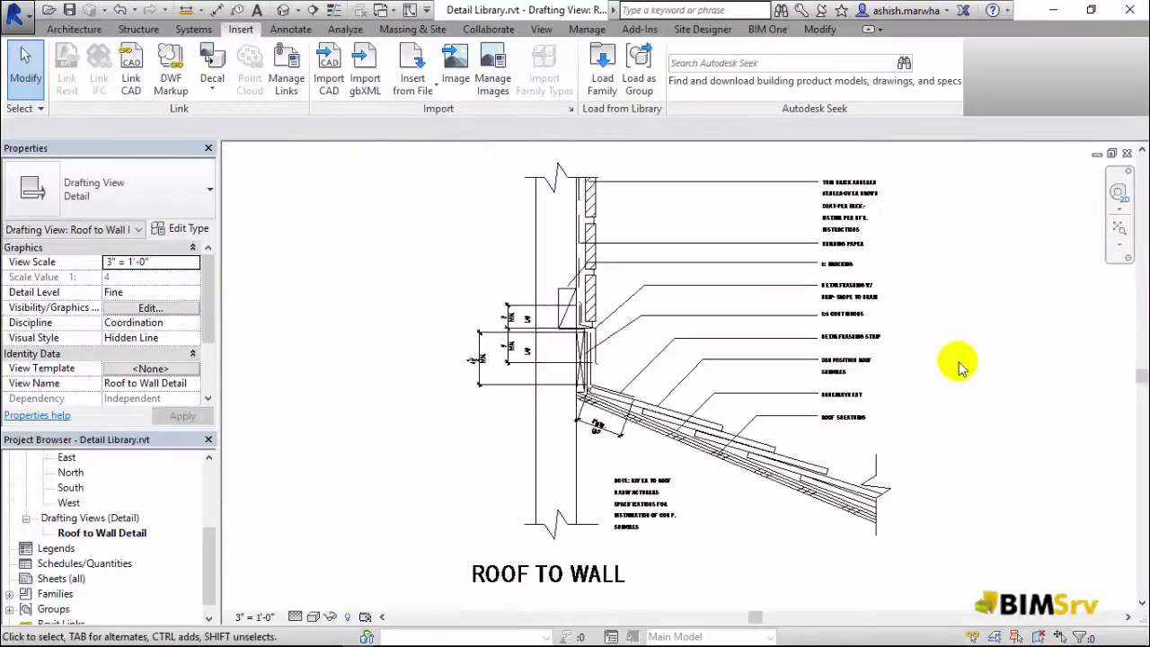